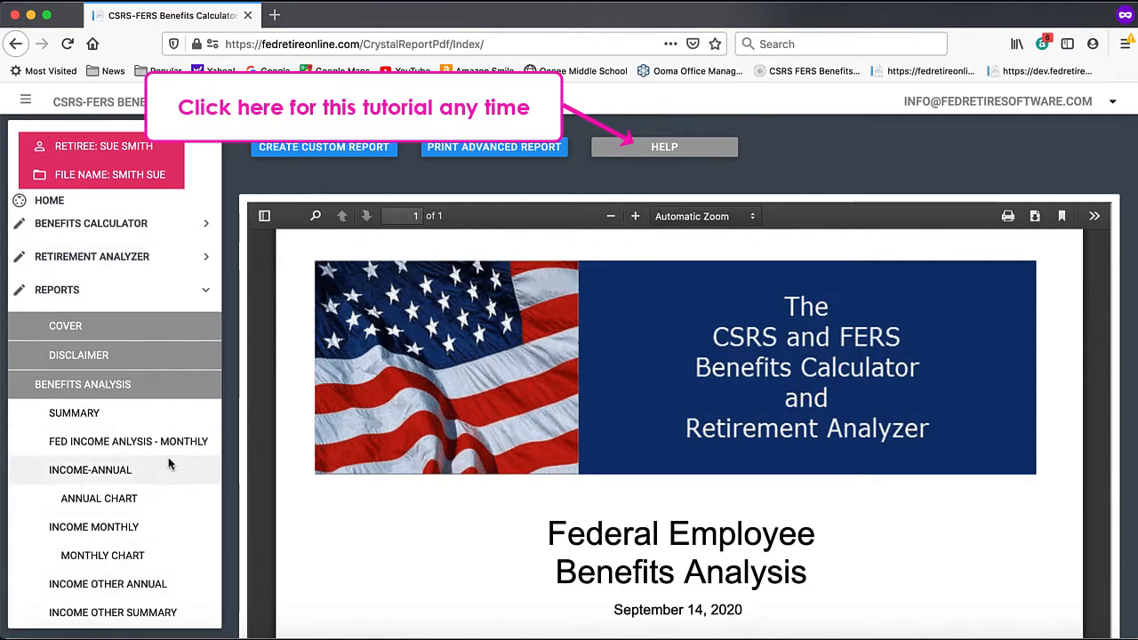
View the Summary and Fed Income Analysis - Monthly reports, and open the form for creating a custom report
click(163, 409)
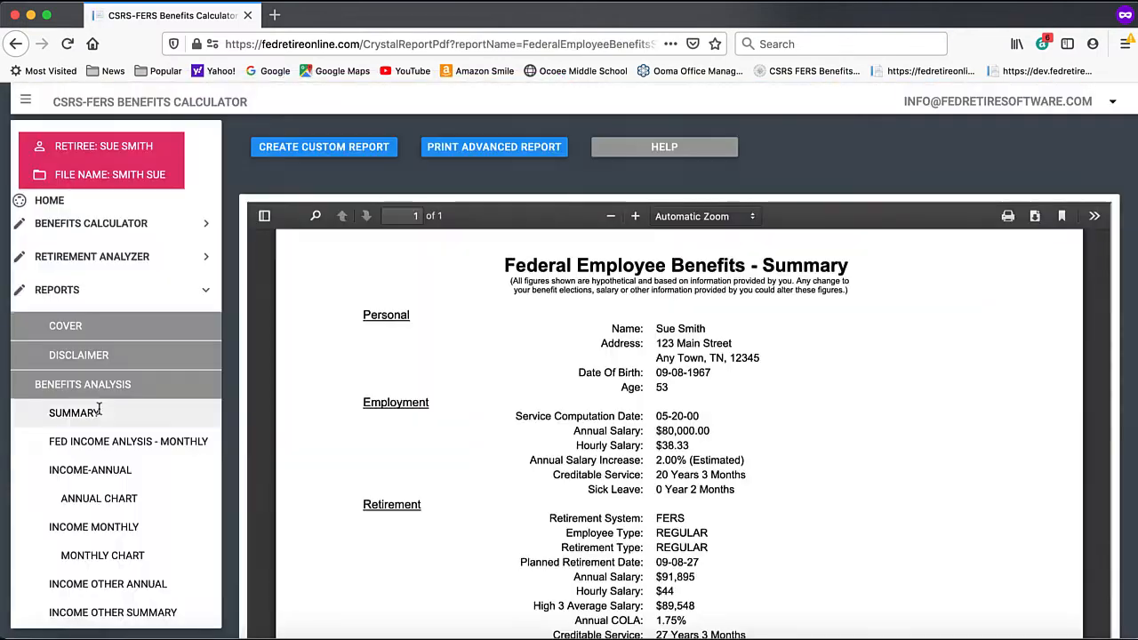
click(98, 441)
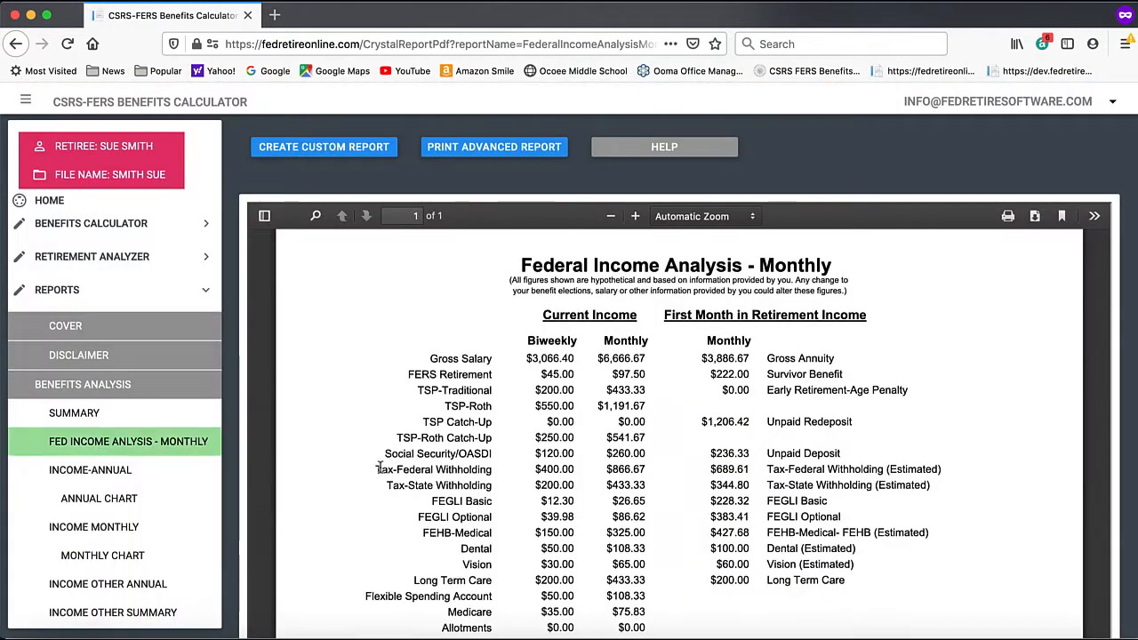
click(326, 149)
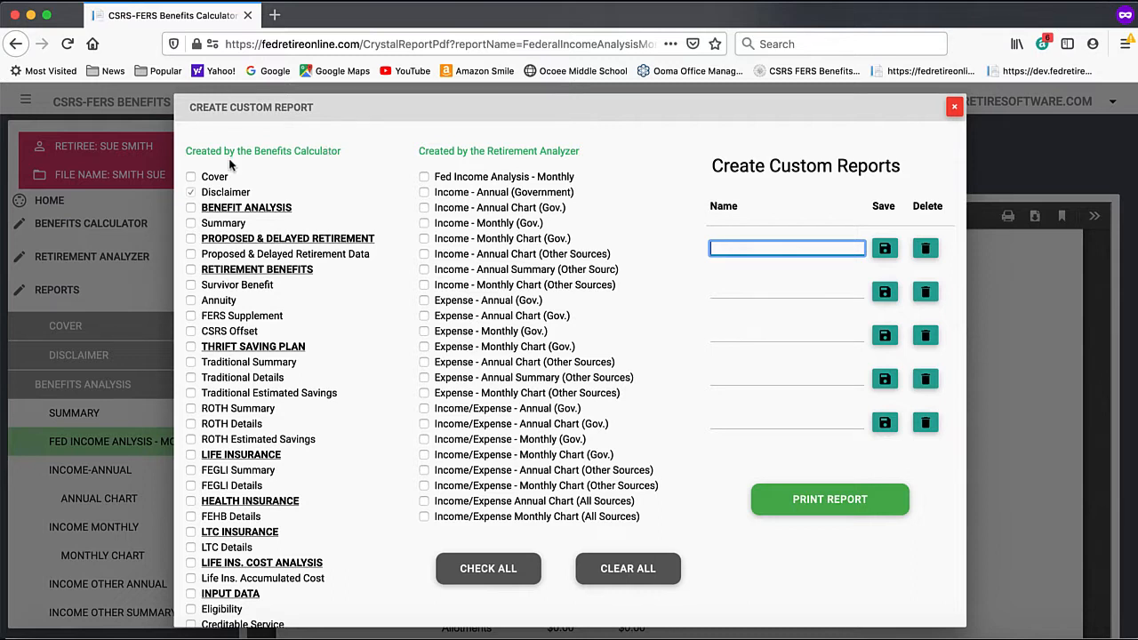
Select Cover, Benefit Analysis, Summary, Survivor Benefit, Annuity and Fed Income Analysis - Monthly for the custom report
mouse_move(222, 190)
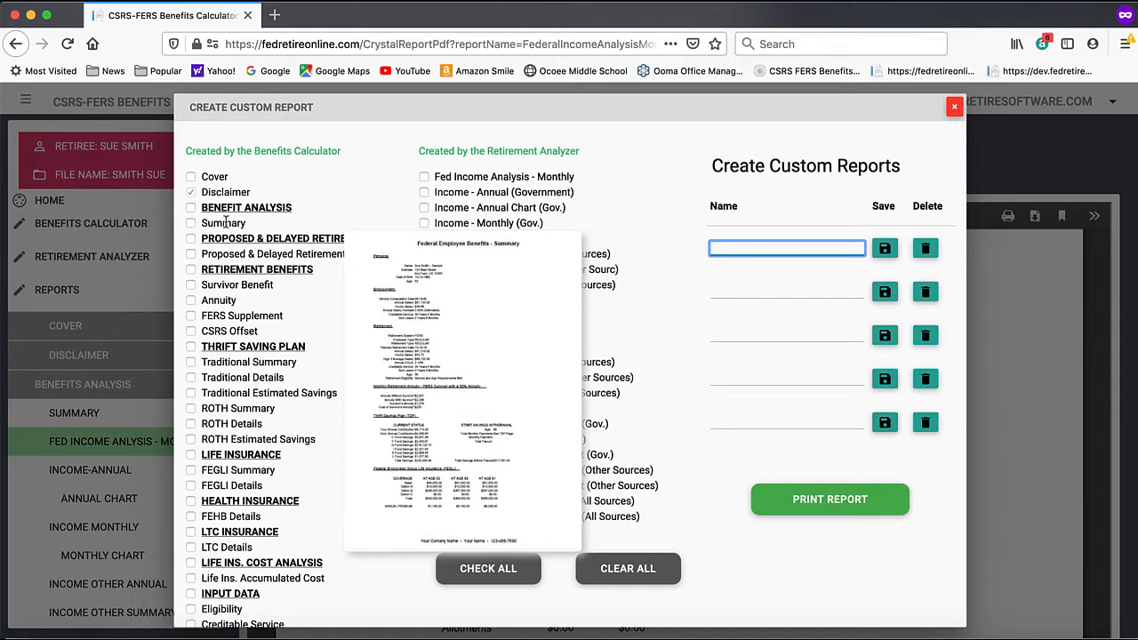
click(208, 179)
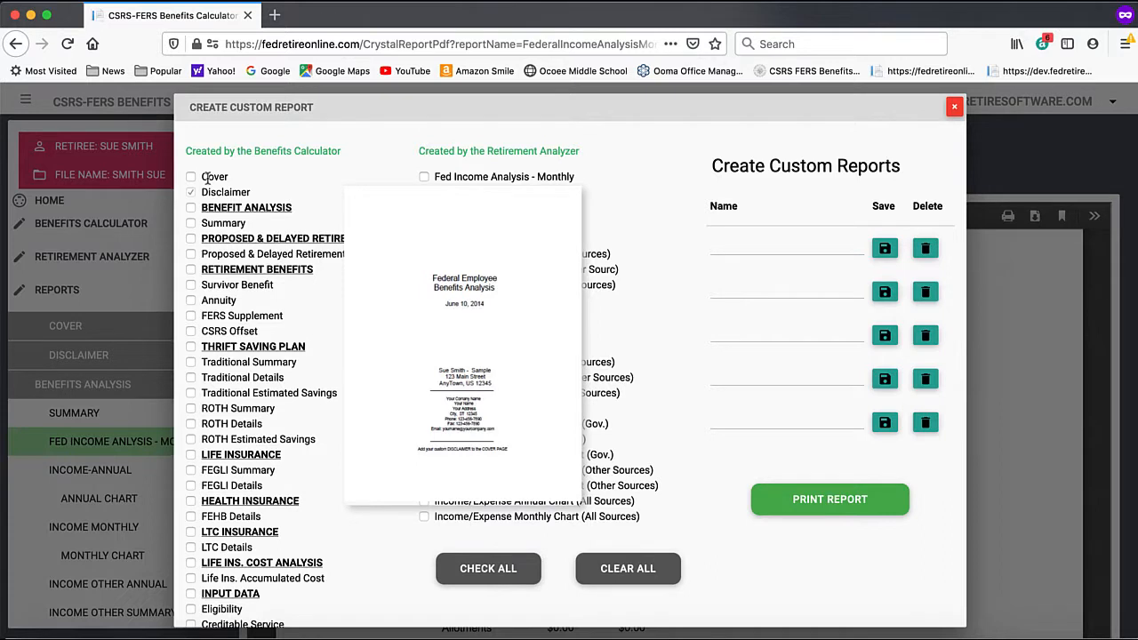
click(190, 177)
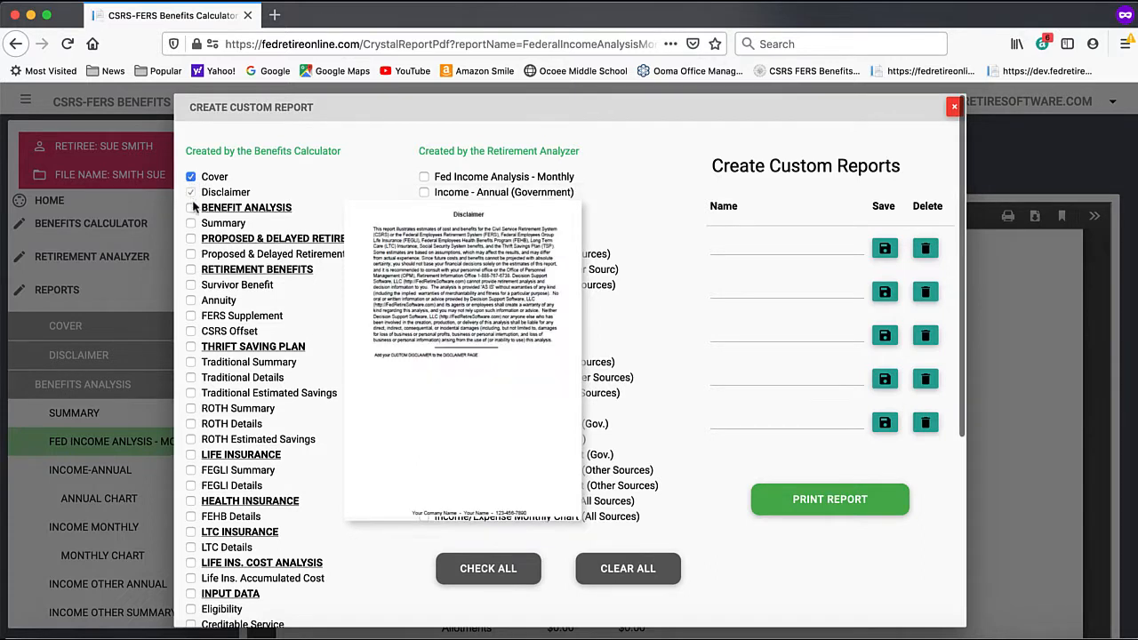
click(190, 207)
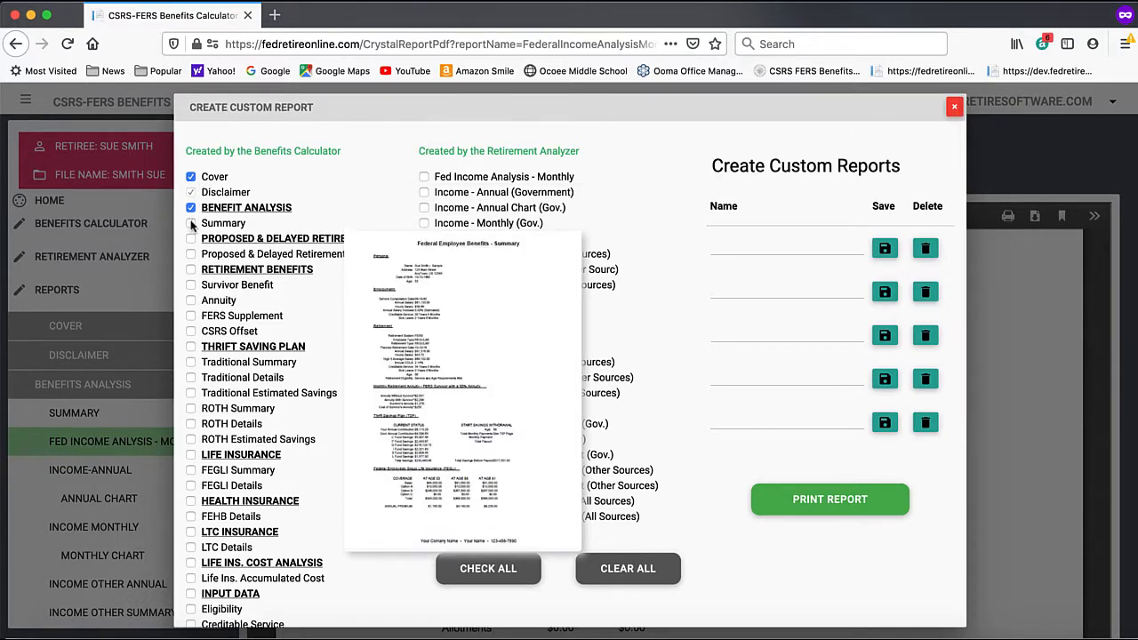
click(191, 224)
click(190, 285)
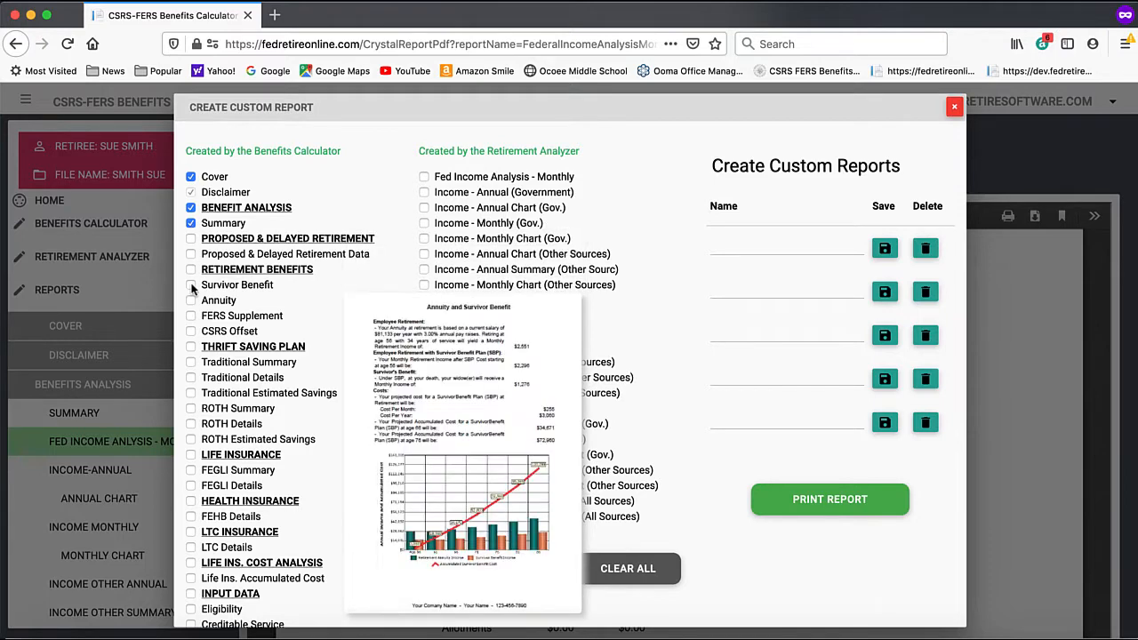
Reorder the page previews so the Annuity page comes before Survivor Benefit, with Fed Income Analysis - Monthly after both
scroll(294, 400, down, 5)
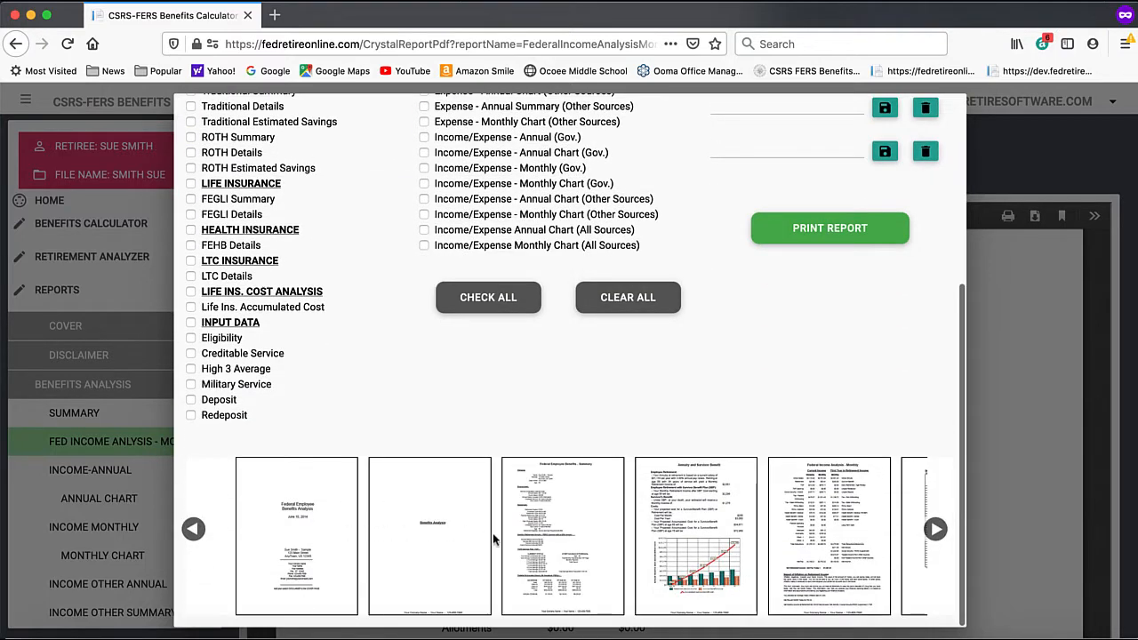
click(935, 529)
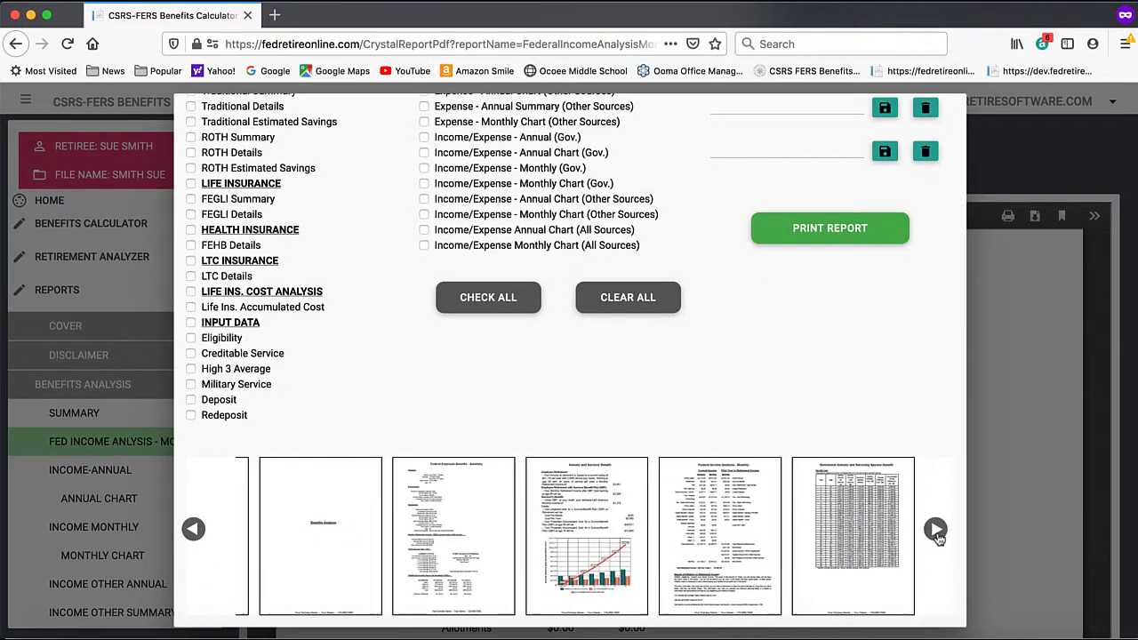
drag(810, 531, 625, 532)
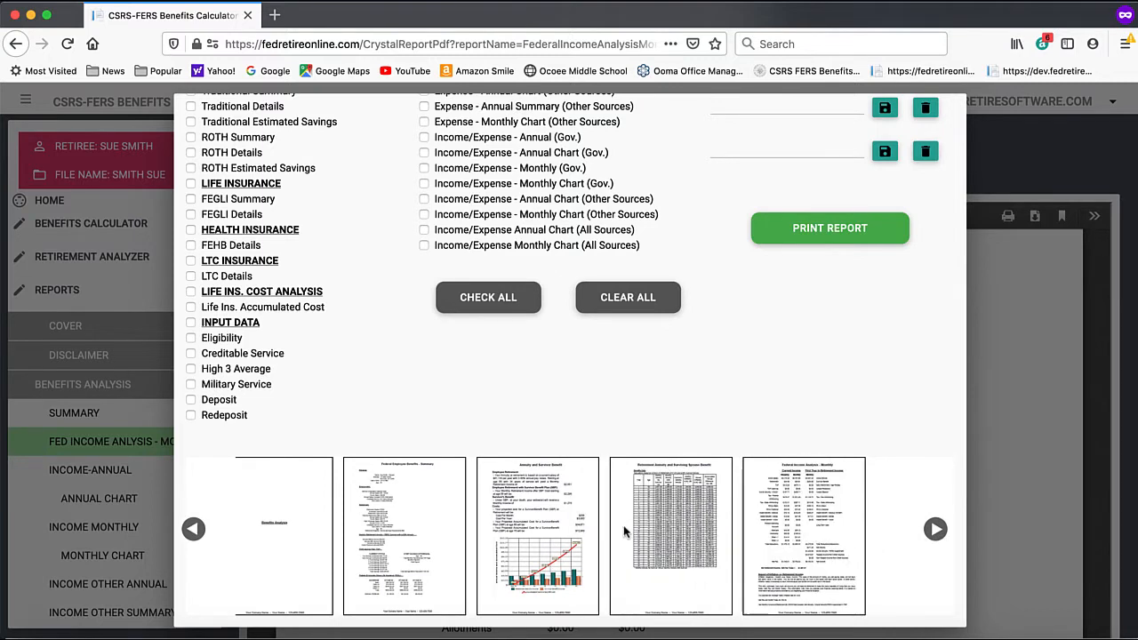
drag(539, 538, 733, 542)
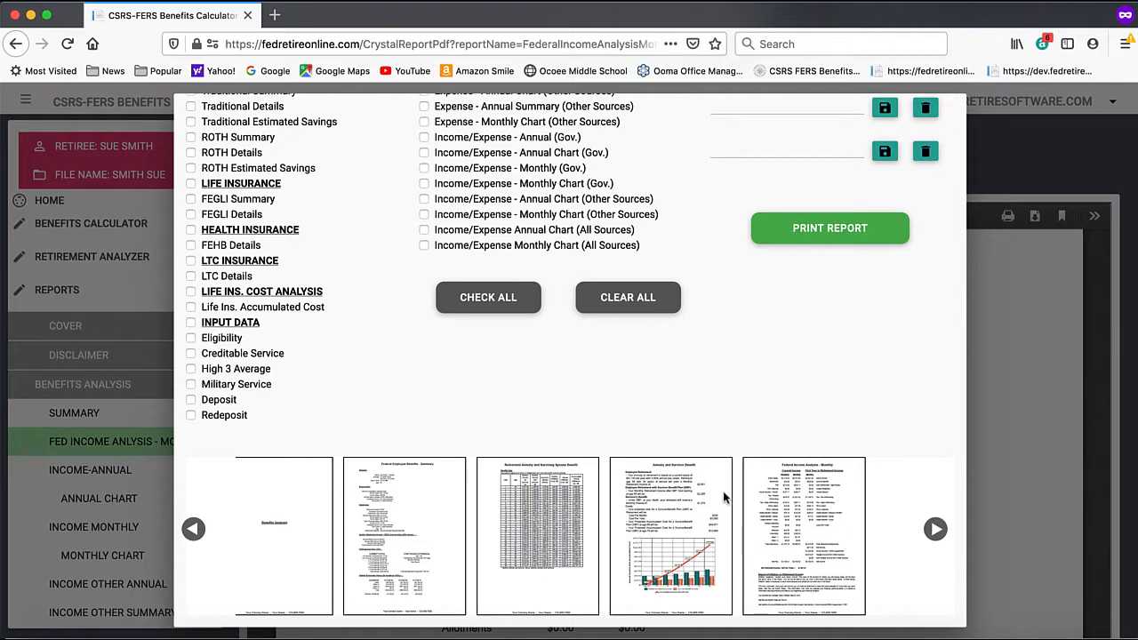
Select every available report page at once and clear the whole selection
click(514, 302)
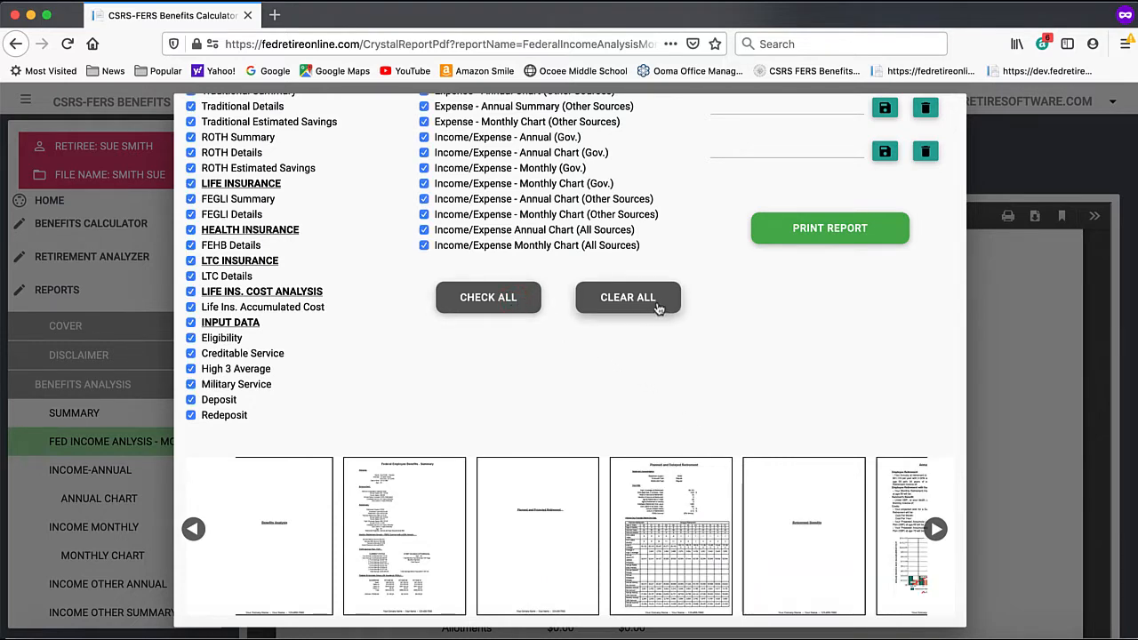
click(617, 300)
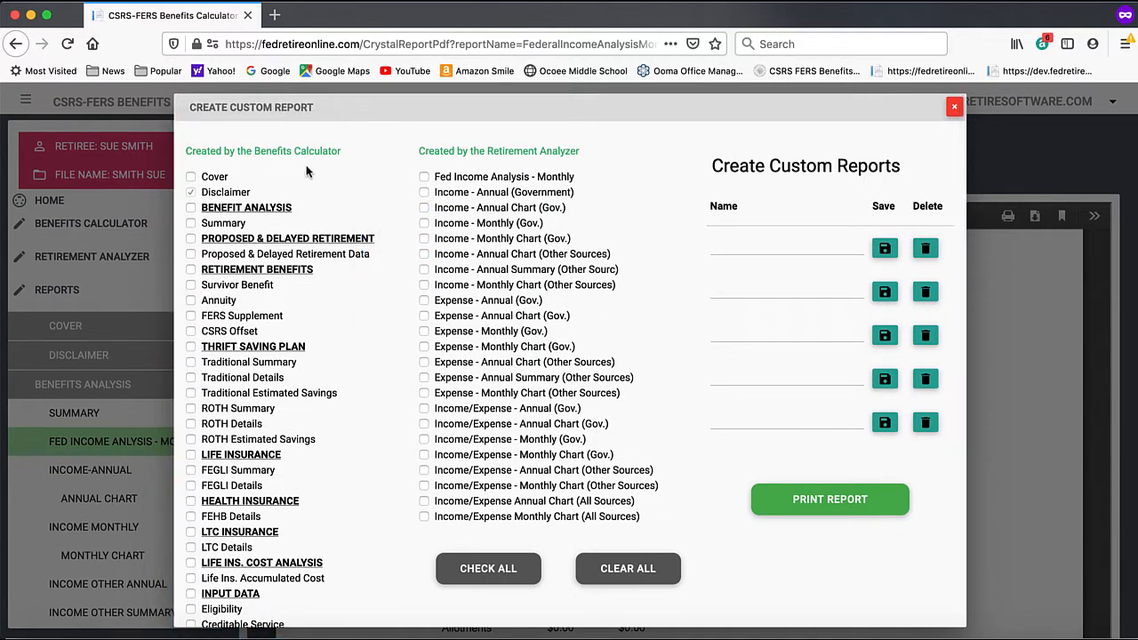
Include Cover, Benefit Analysis, Summary, Fed Income Analysis - Monthly, Proposed & Delayed Retirement and its data page in the custom report
mouse_move(228, 193)
click(190, 177)
click(191, 208)
click(190, 223)
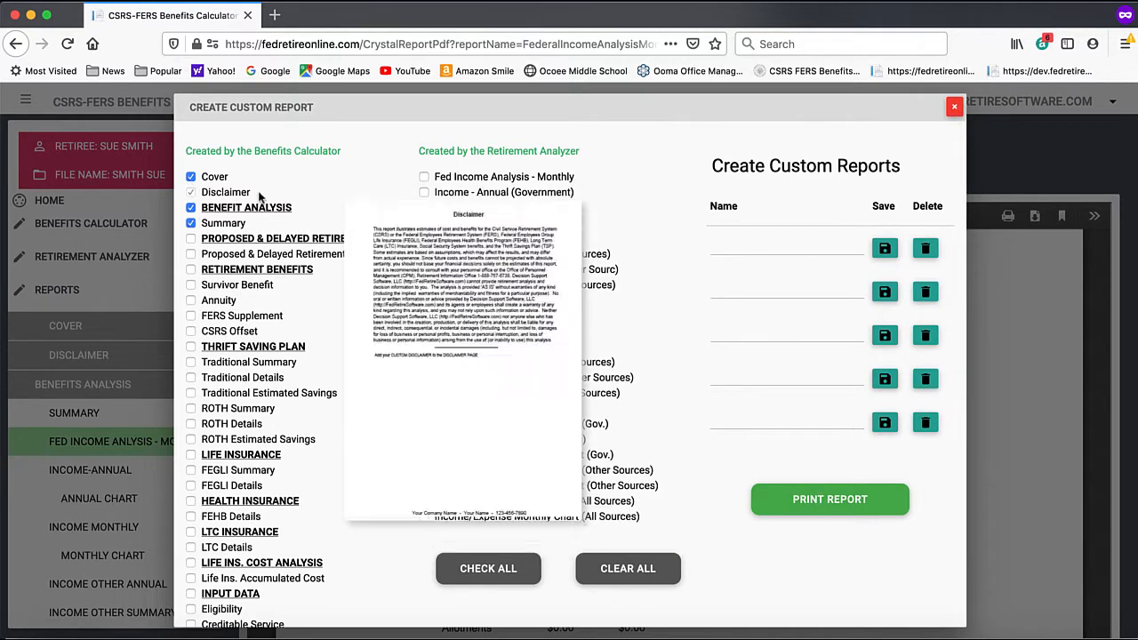
click(425, 177)
click(190, 238)
click(190, 254)
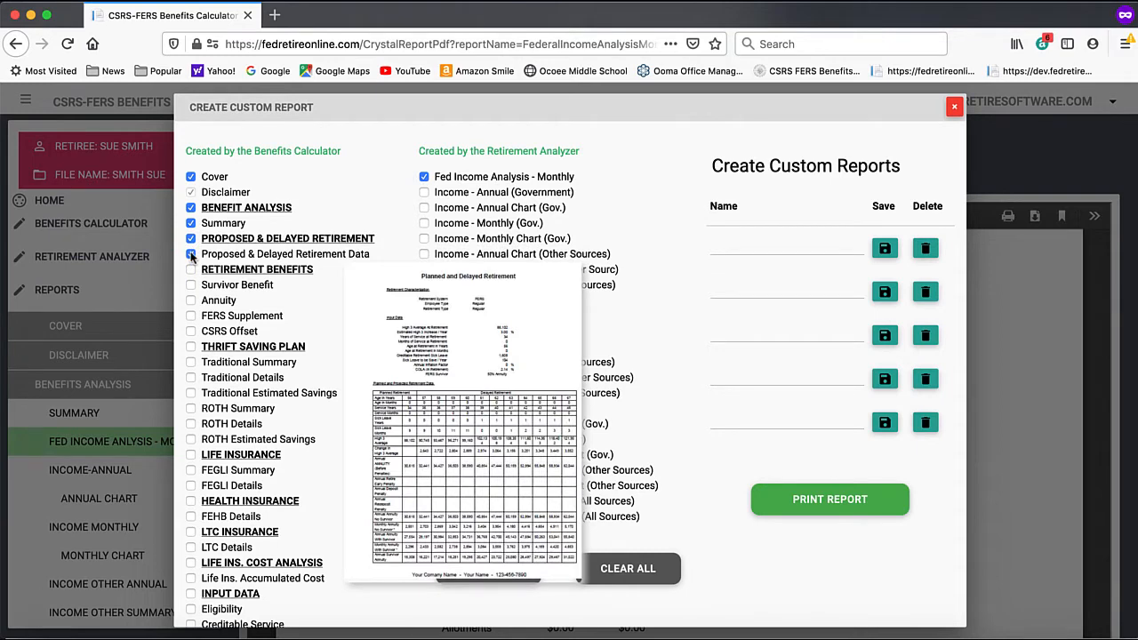
Rearrange the pages after Benefit Analysis to Fed Income Analysis - Monthly, Proposed & Delayed Retirement Data, its title page and Summary, and generate the report
scroll(719, 614, down, 5)
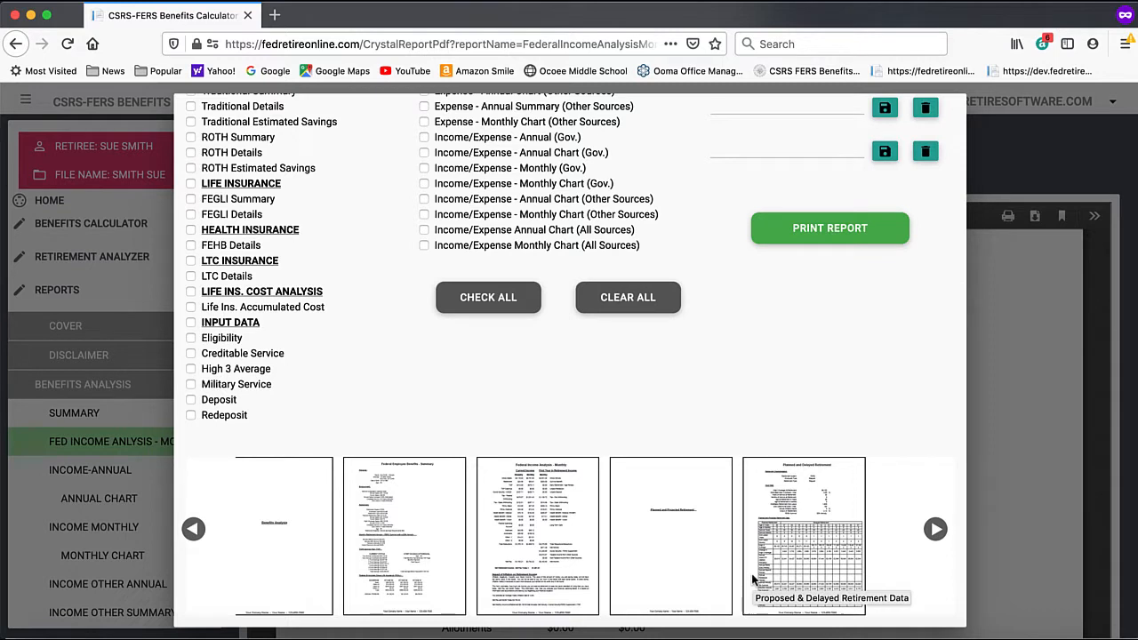
drag(753, 579, 582, 566)
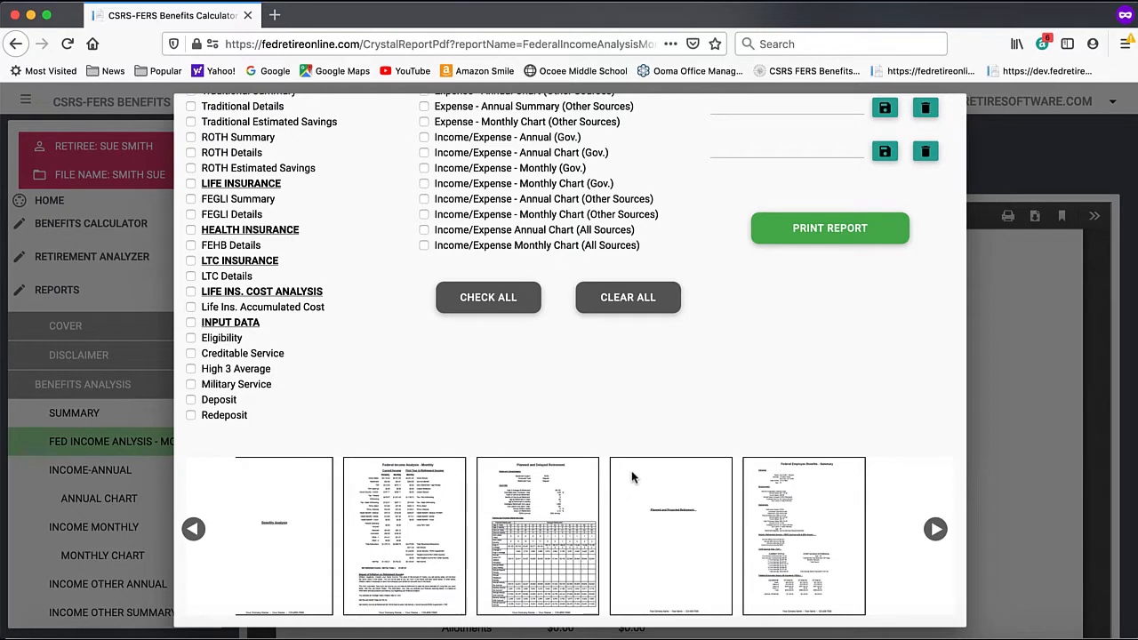
click(845, 229)
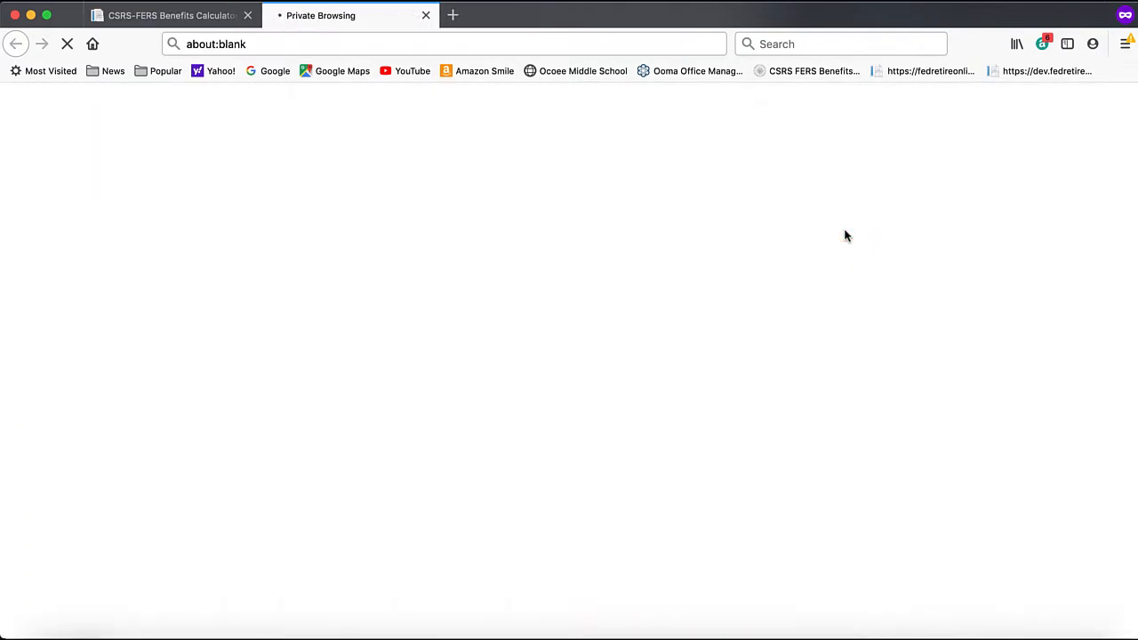
Review the generated custom report in its separate browser tab and in the calculator's report viewer
click(172, 23)
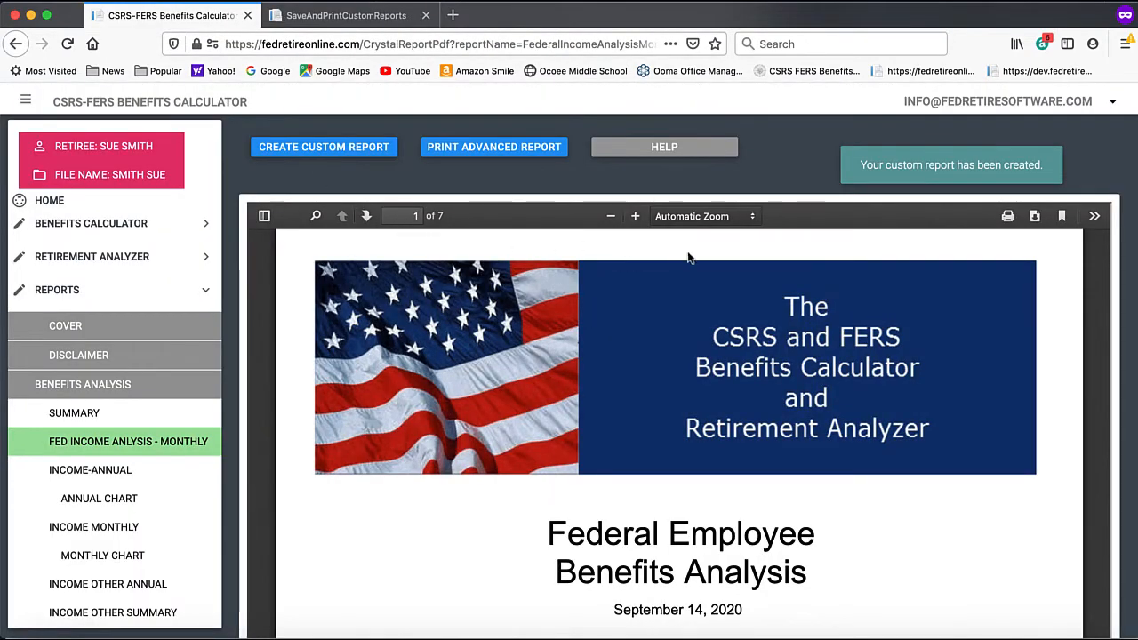
key(ctrl+Tab)
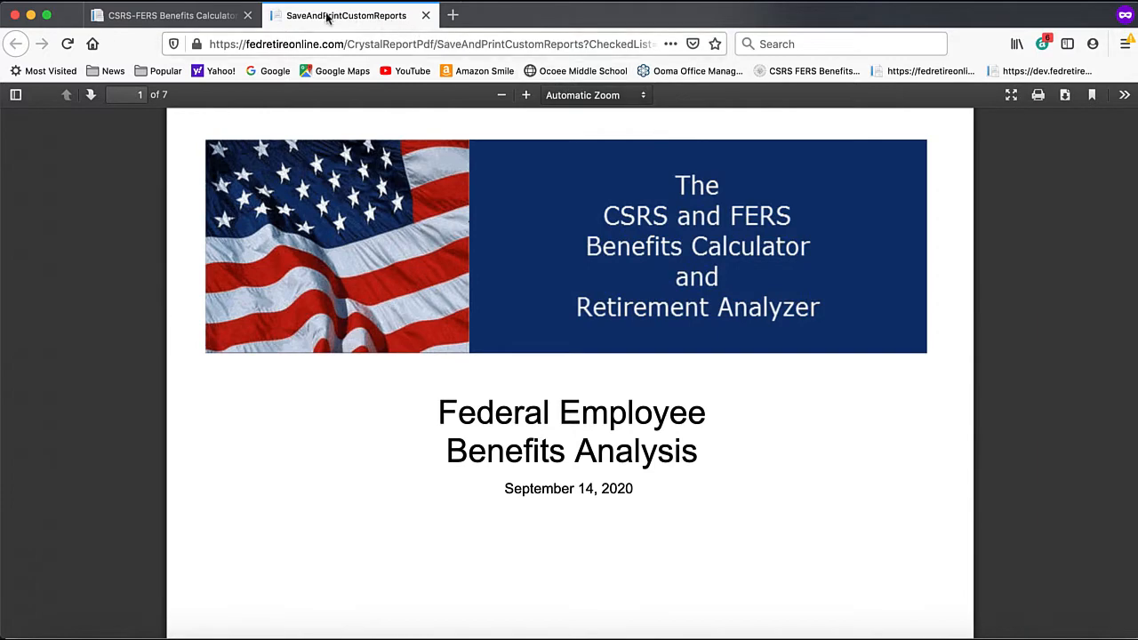
key(ctrl+shift+Tab)
scroll(761, 377, down, 5)
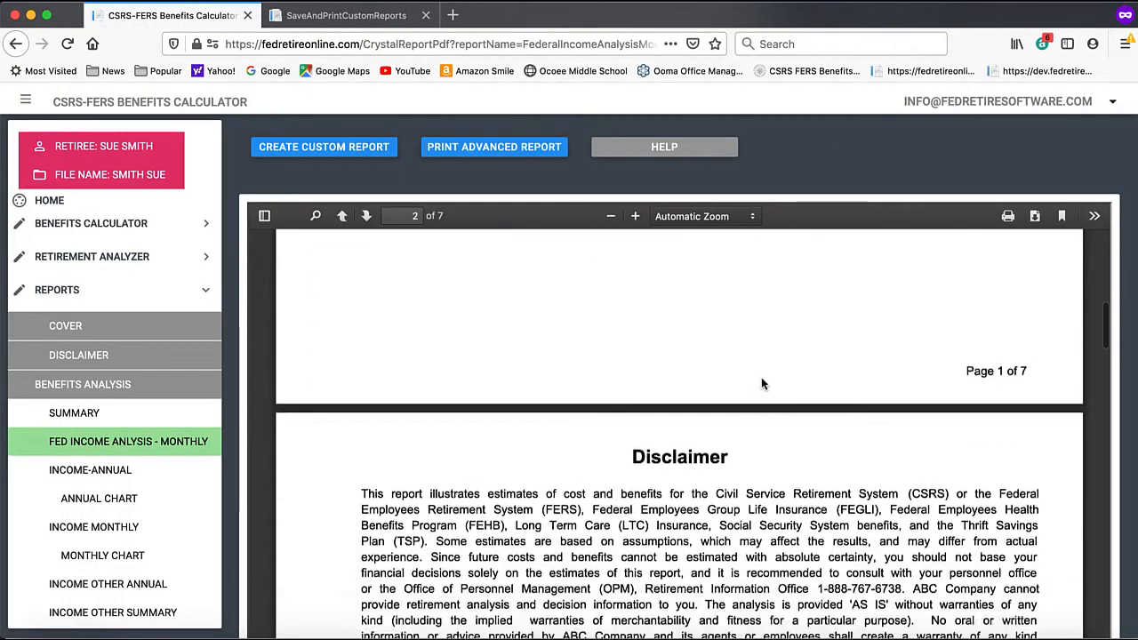
scroll(761, 384, down, 10)
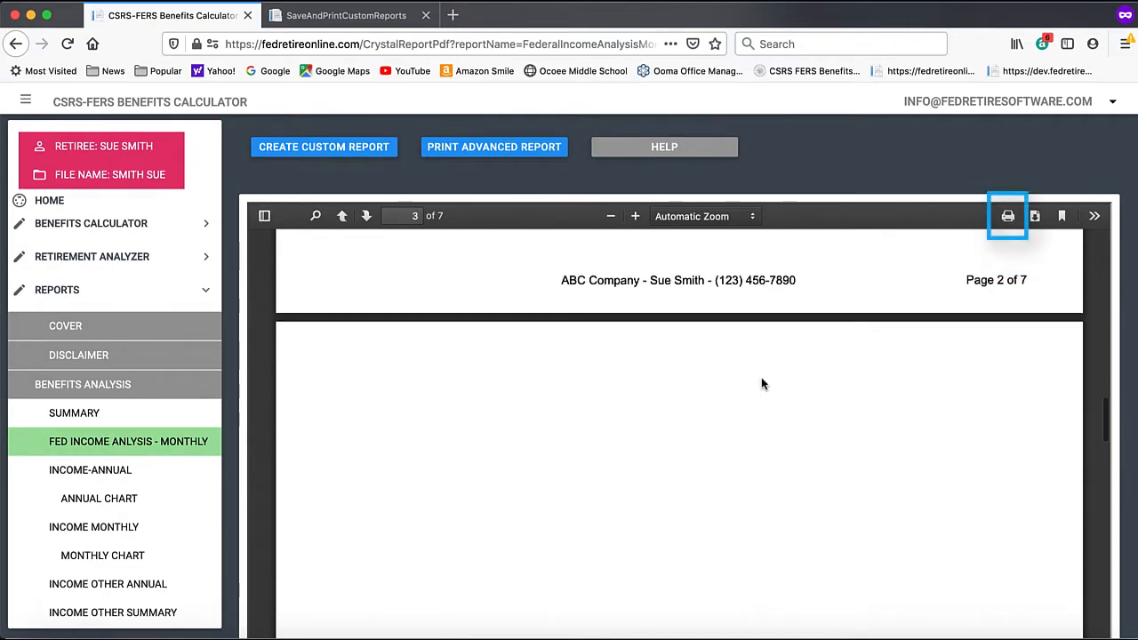
scroll(761, 381, up, 3)
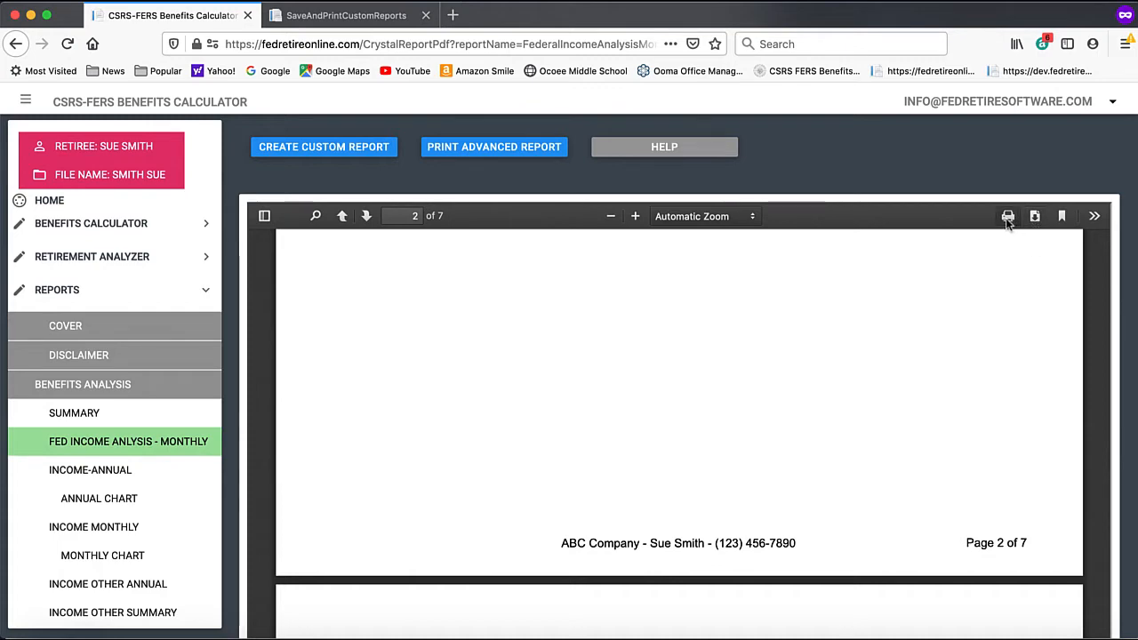
Start another custom report and enter "Top 10 Usual" as the first report name
click(376, 156)
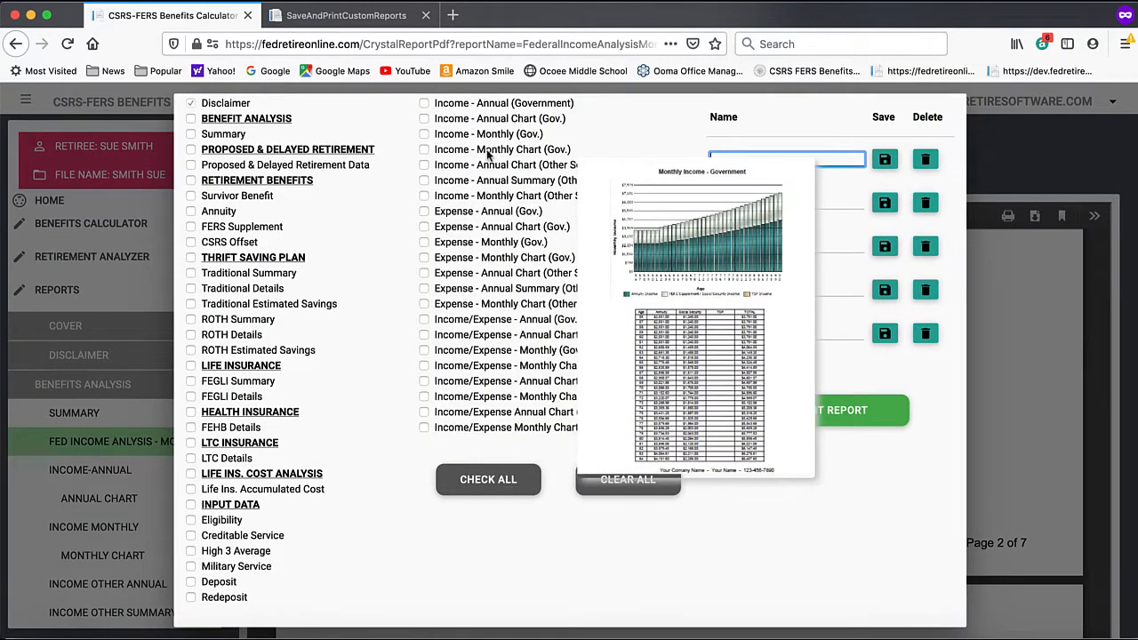
text(Top)
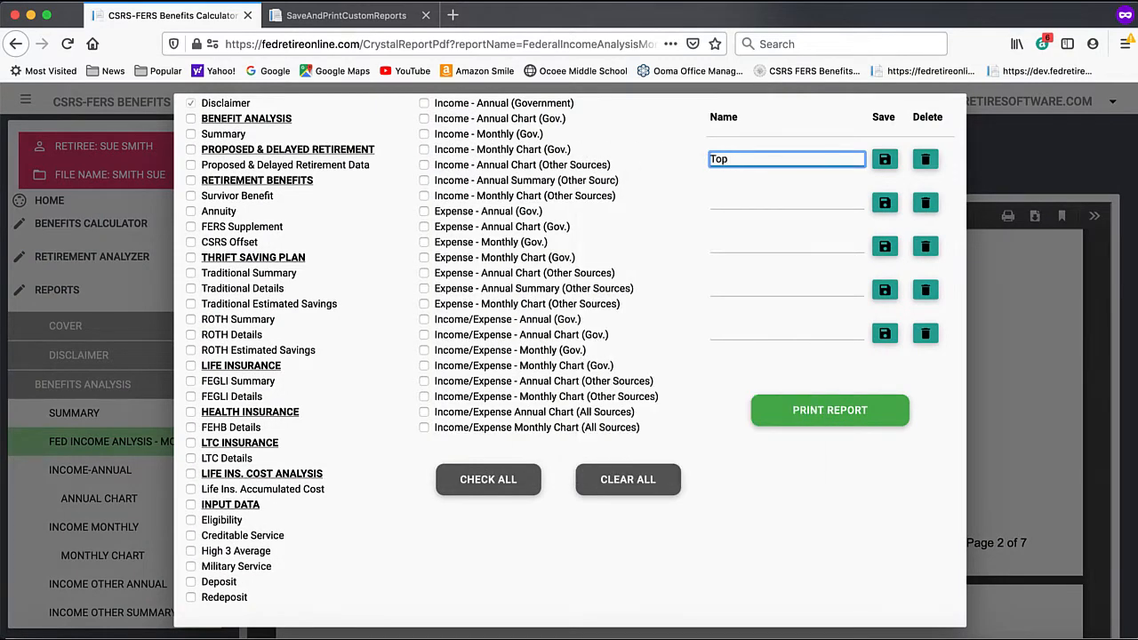
text( 10 Usual)
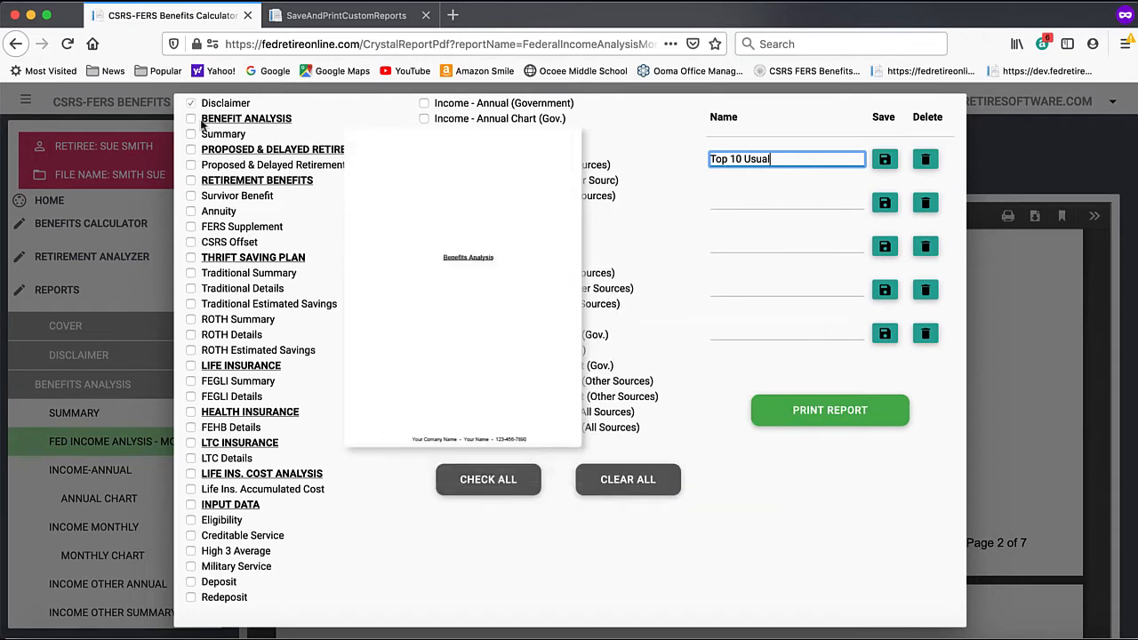
Include Cover, Summary, Proposed & Delayed Retirement Data, Survivor Benefit, Annuity and FERS Supplement in the Top 10 Usual report
scroll(205, 137, up, 2)
click(190, 177)
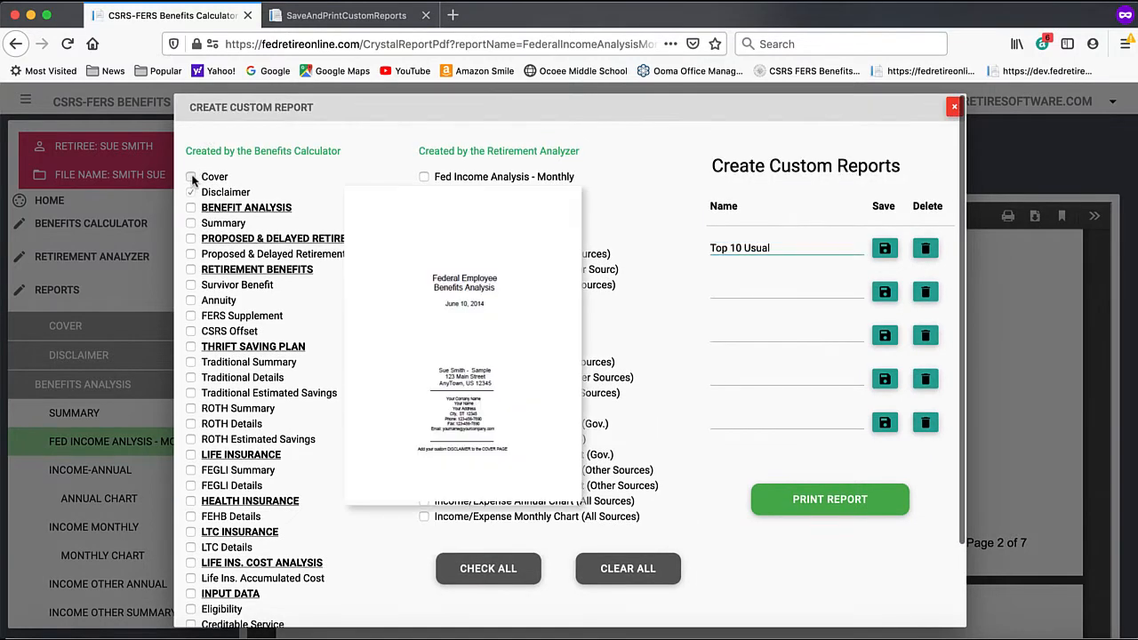
click(190, 224)
click(191, 254)
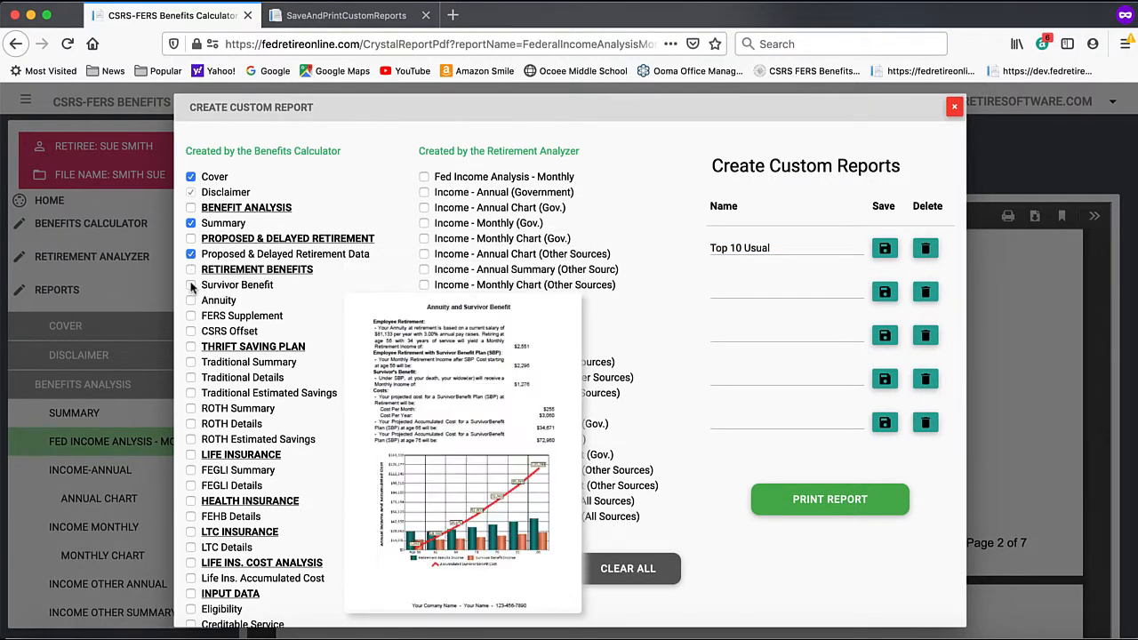
click(190, 285)
click(190, 300)
click(191, 316)
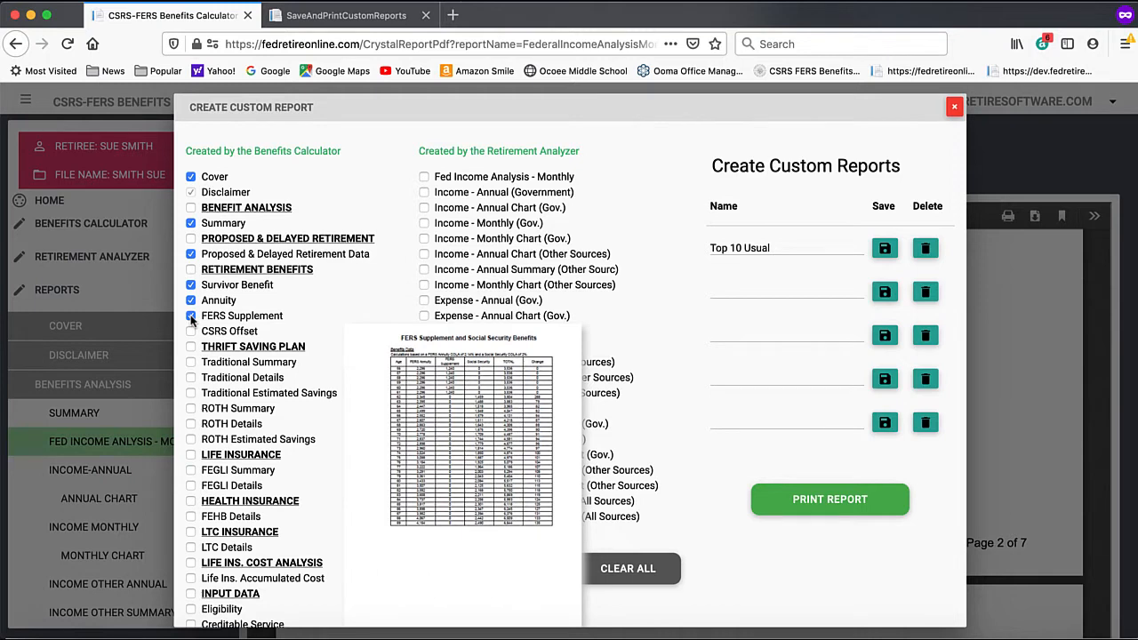
Add Fed Income Analysis - Monthly, Traditional Summary, Traditional Details and Income/Expense Annual Chart (All Sources), and save the Top 10 Usual report
click(424, 177)
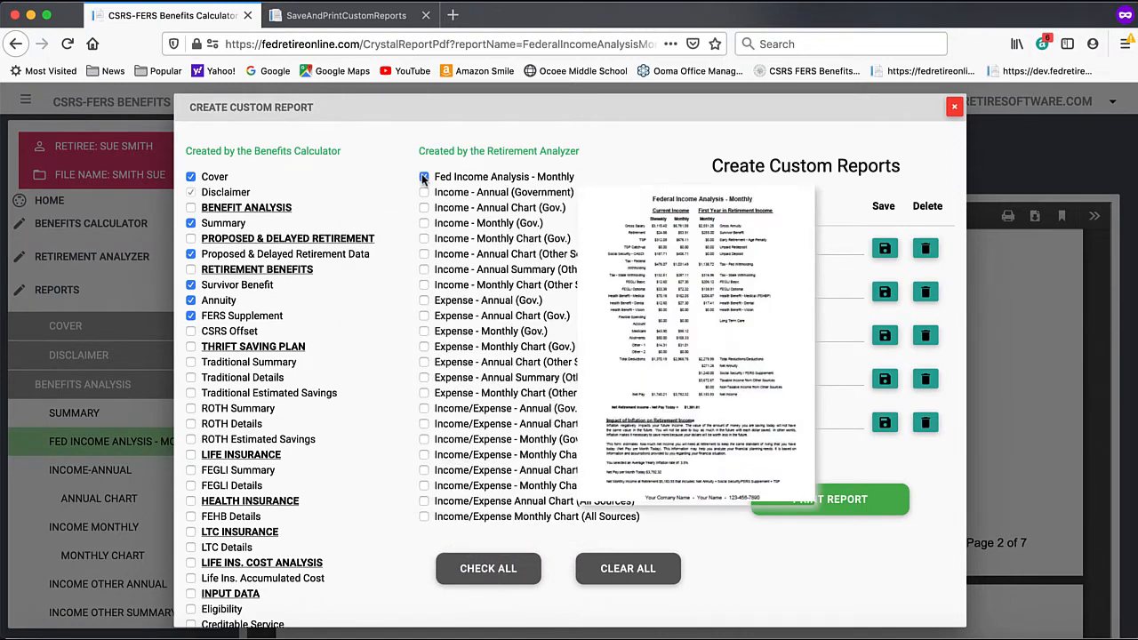
click(191, 363)
click(191, 378)
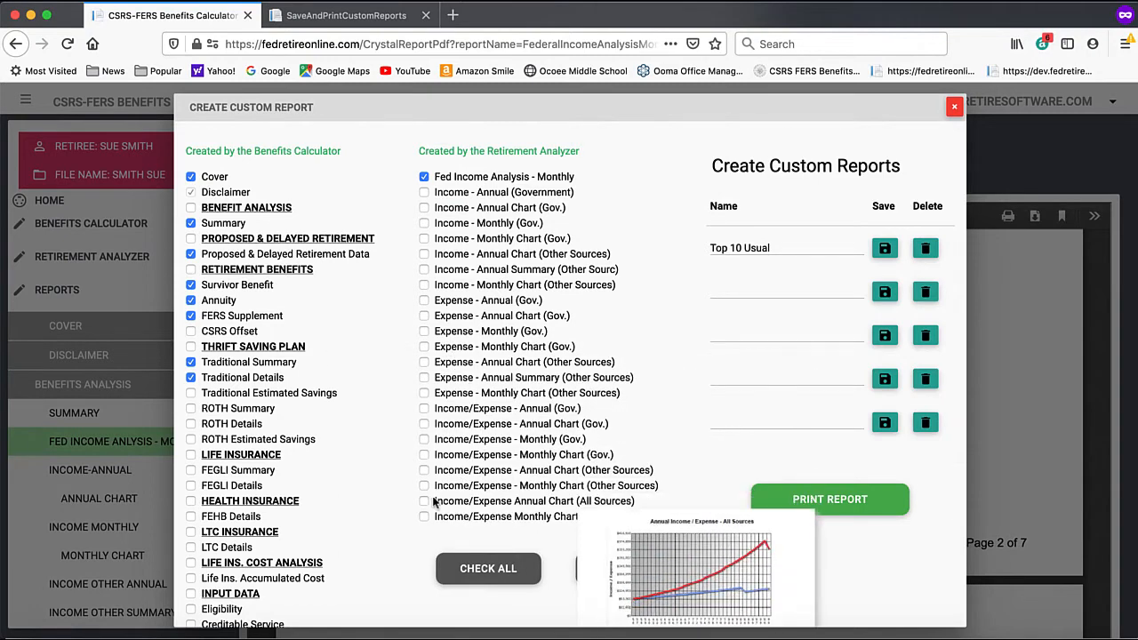
click(425, 502)
click(885, 250)
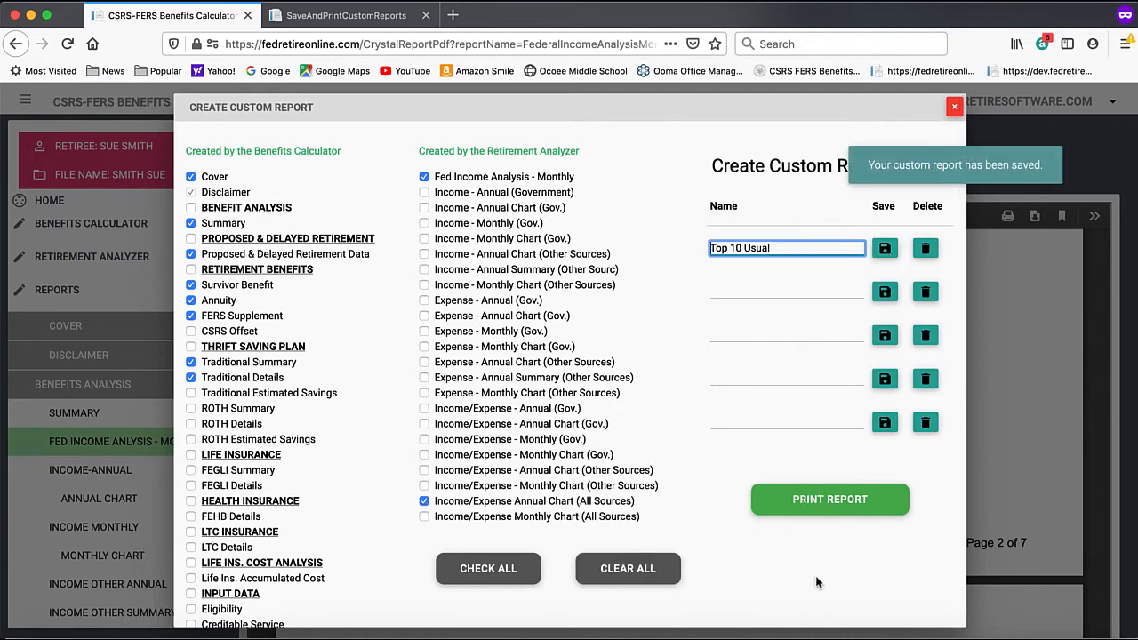
Generate the Top 10 Usual report for printing and view it in the calculator's report viewer
click(830, 505)
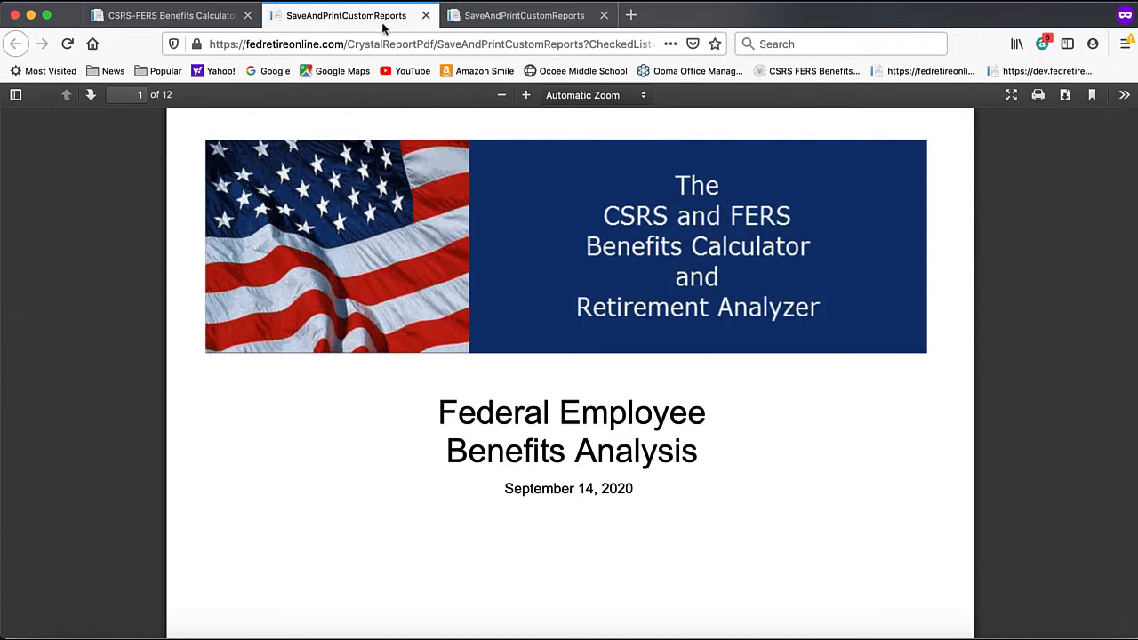
click(218, 20)
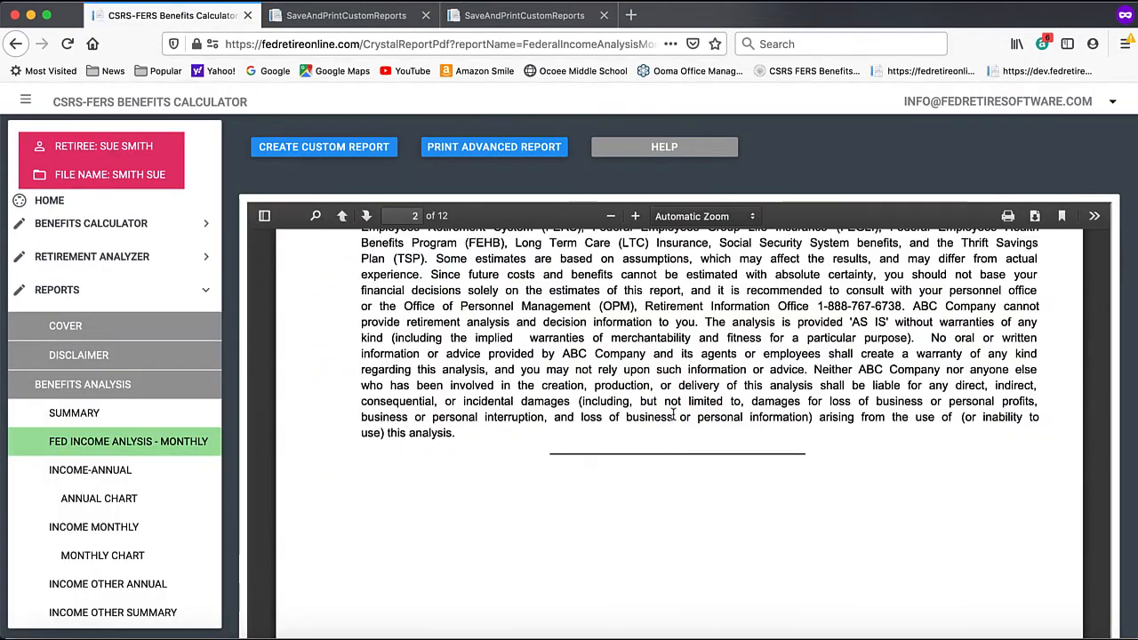
Generate the advanced report and review its cover, Financial Planning Overview and 7 Misconceptions About Retired Life pages
click(494, 151)
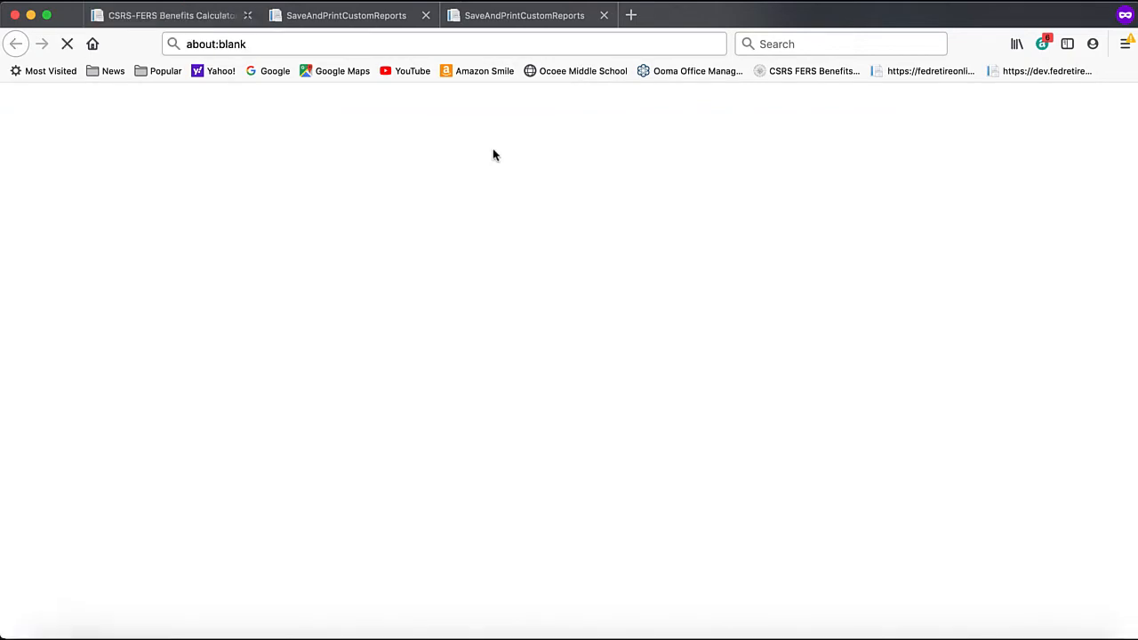
scroll(539, 333, down, 15)
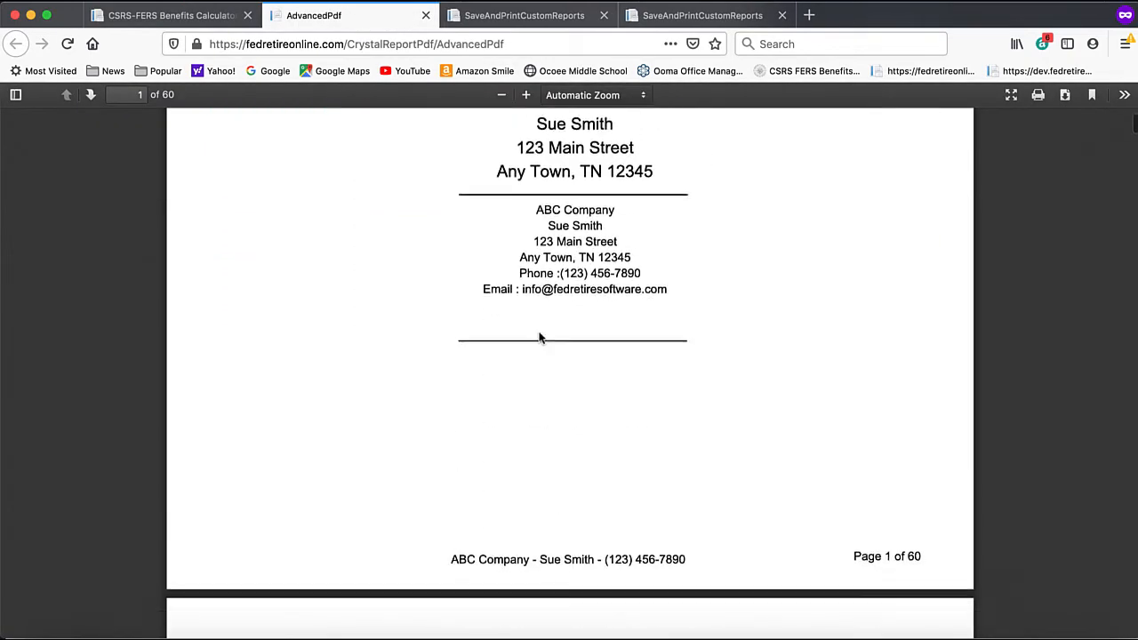
scroll(539, 333, down, 10)
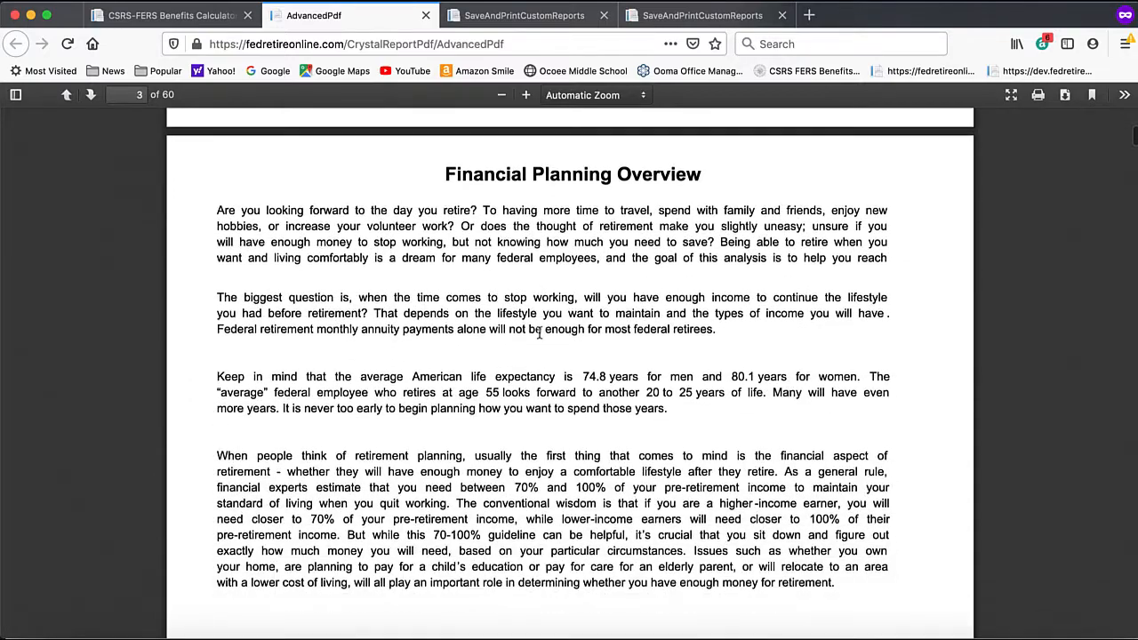
scroll(539, 332, down, 3)
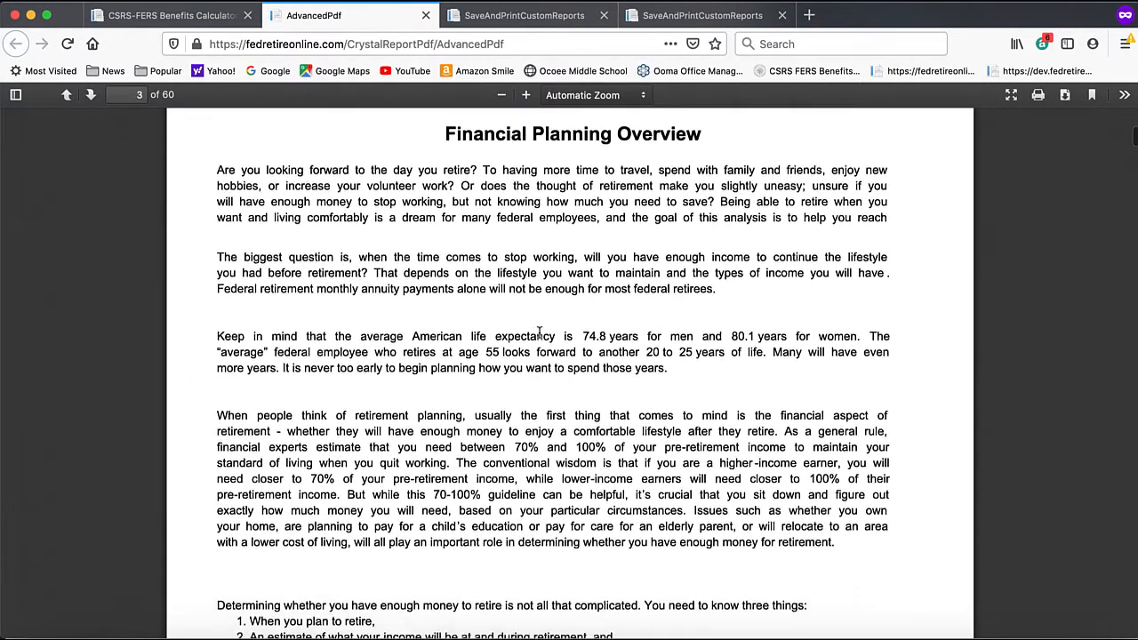
scroll(539, 332, down, 5)
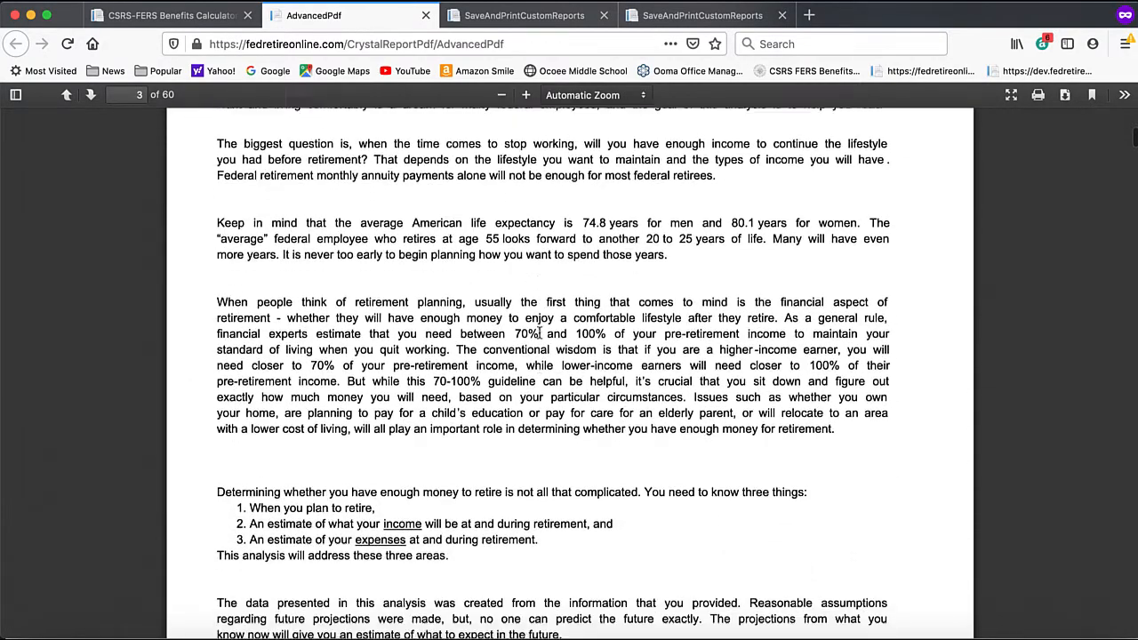
scroll(539, 332, down, 5)
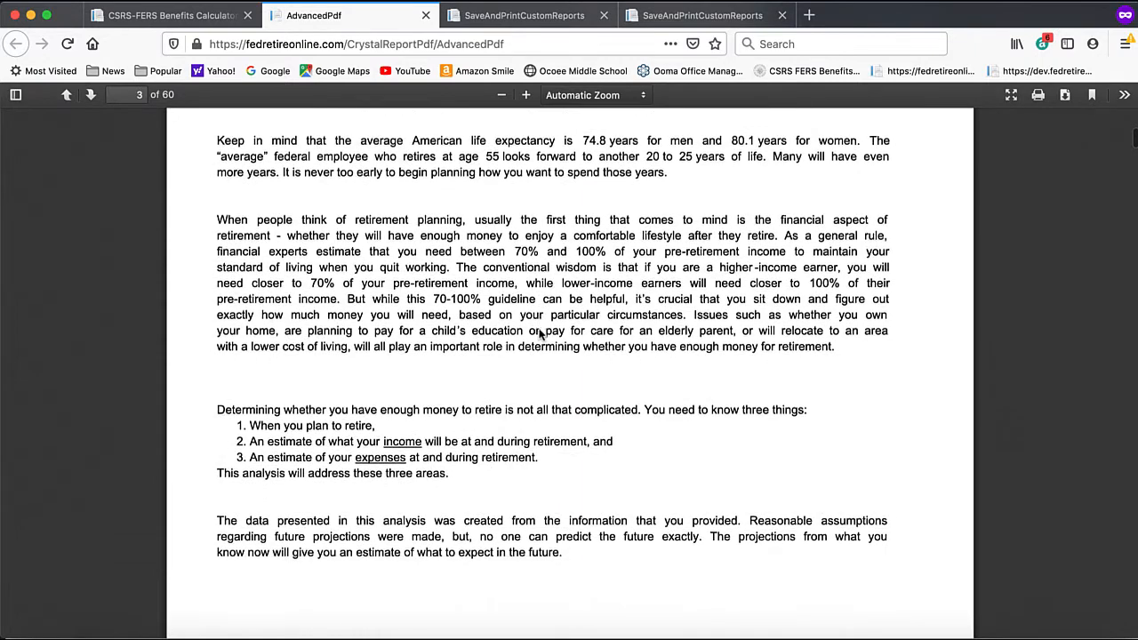
scroll(539, 332, down, 5)
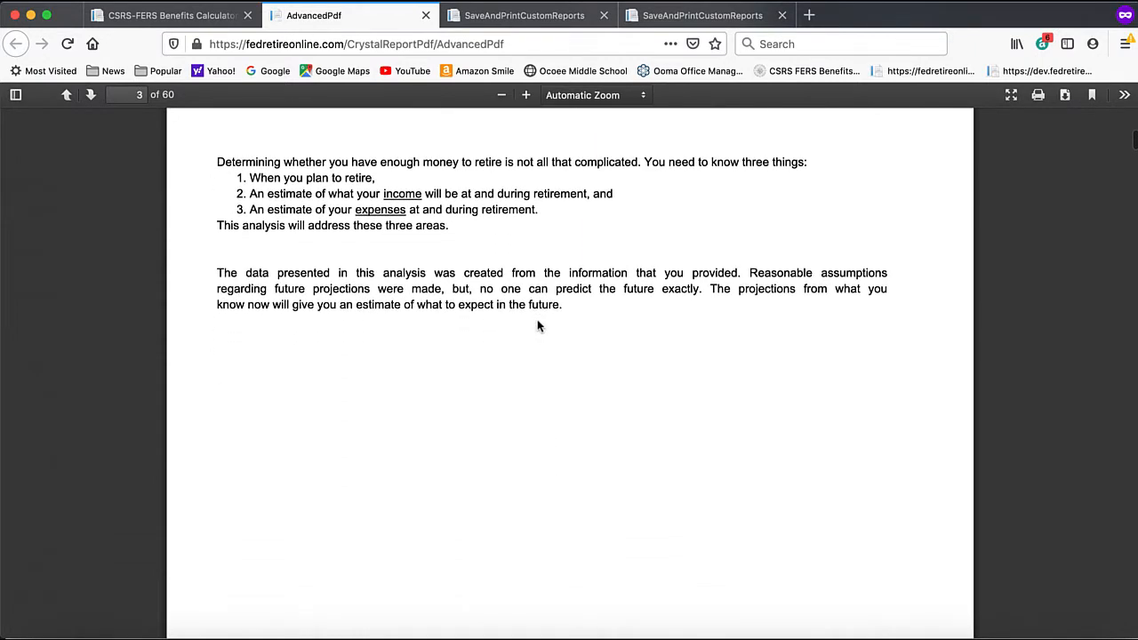
scroll(537, 326, down, 15)
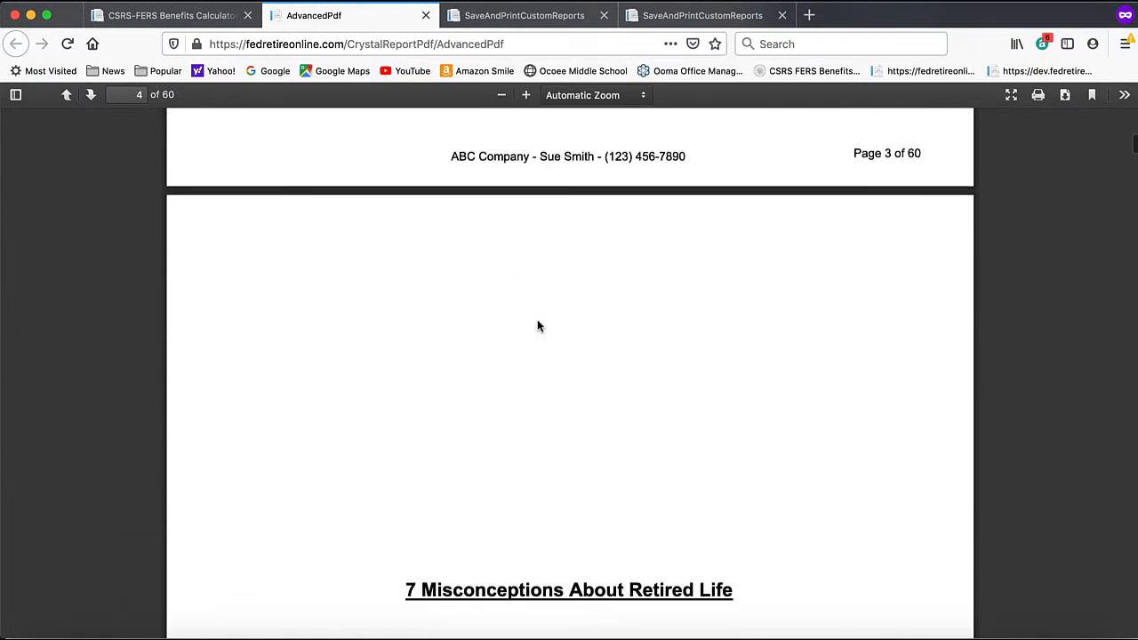
scroll(537, 326, down, 9)
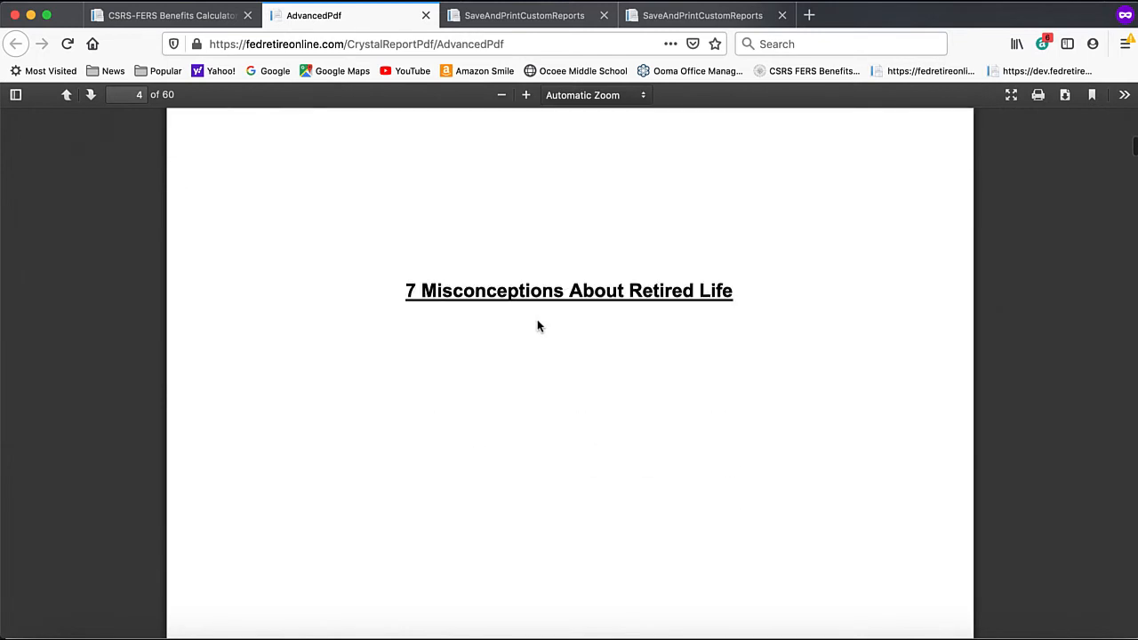
scroll(537, 326, down, 15)
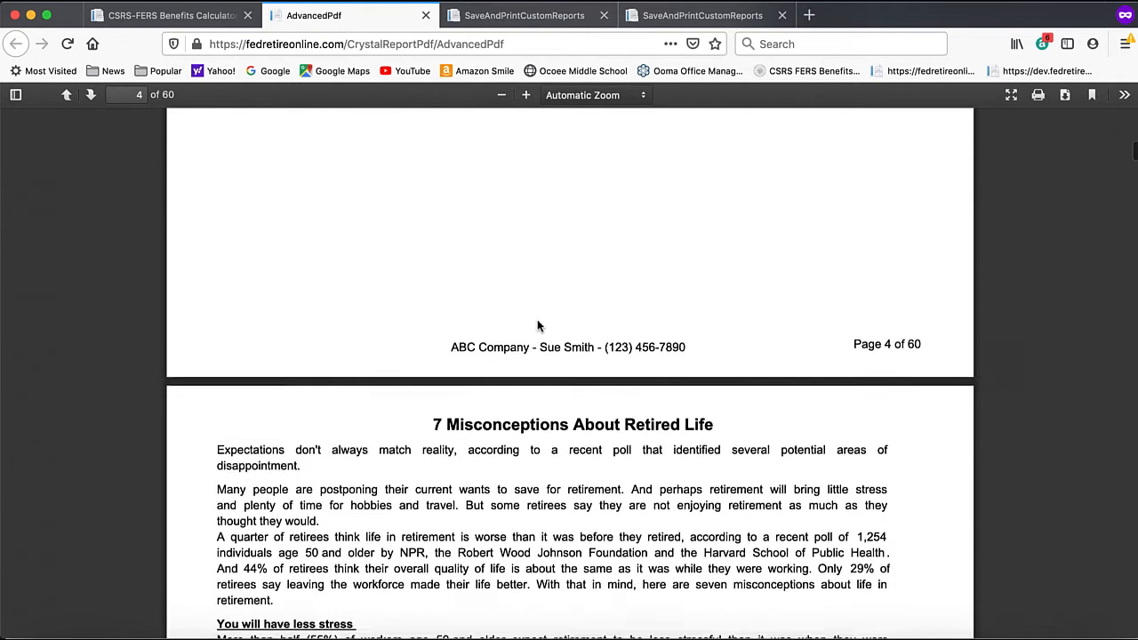
scroll(537, 326, down, 3)
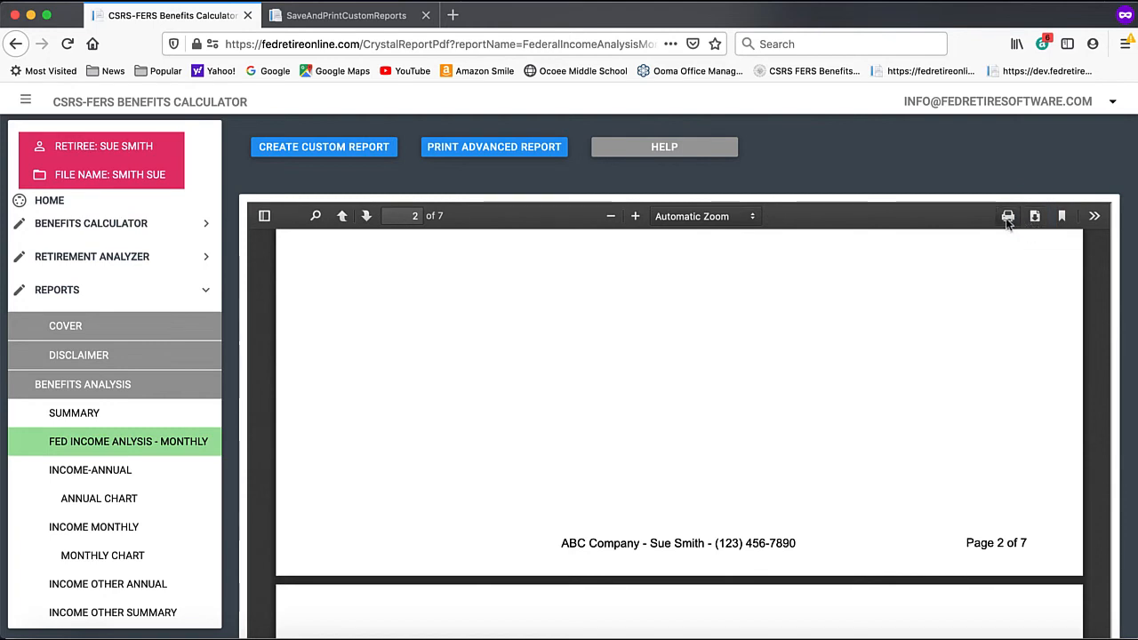
Set up the custom report for printing with two-sided printing turned off, and choose to save it as a PDF
click(1007, 216)
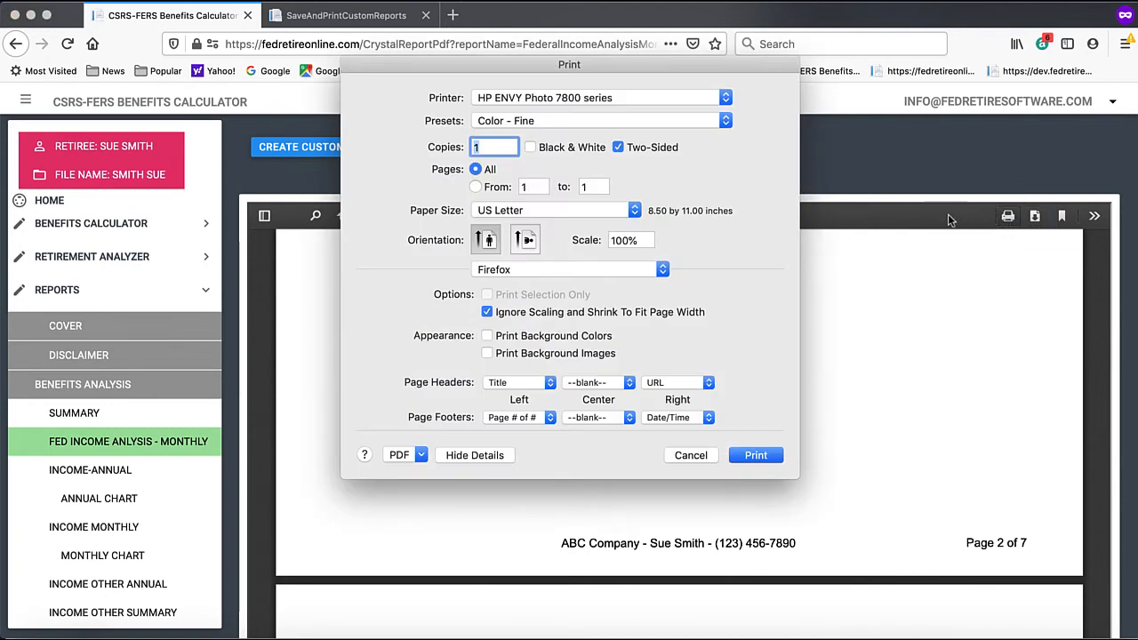
click(617, 147)
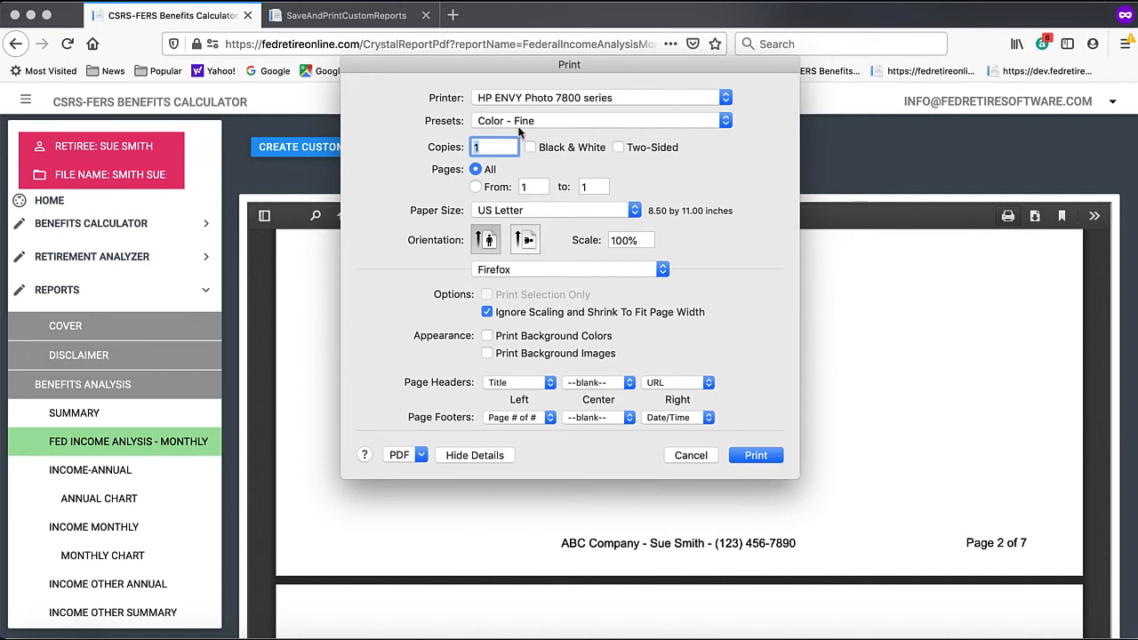
click(419, 456)
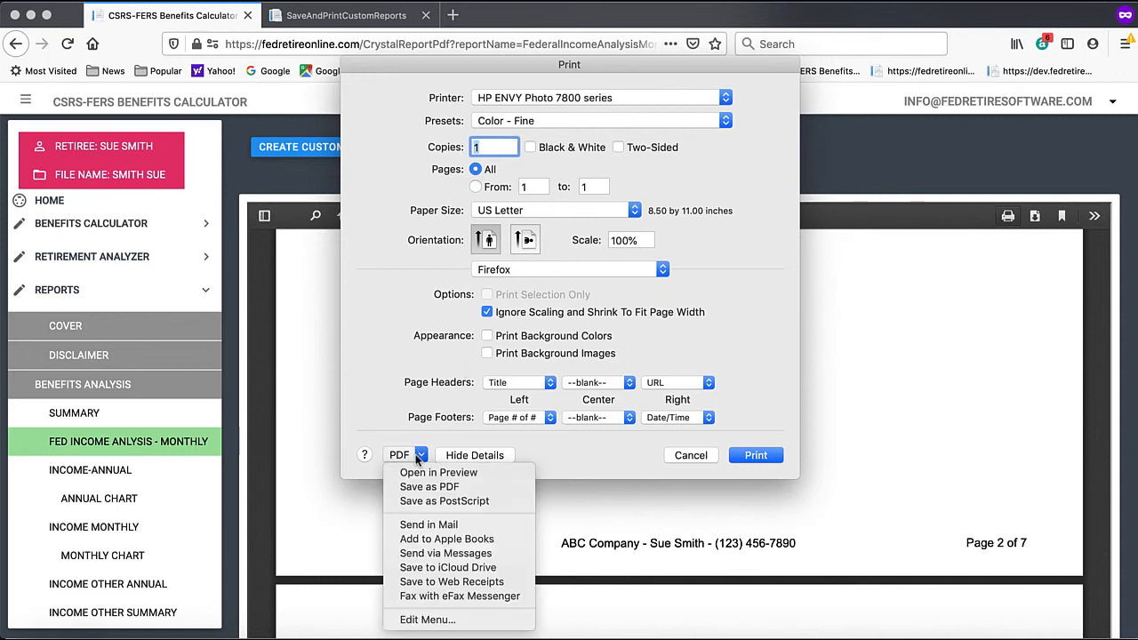
click(421, 488)
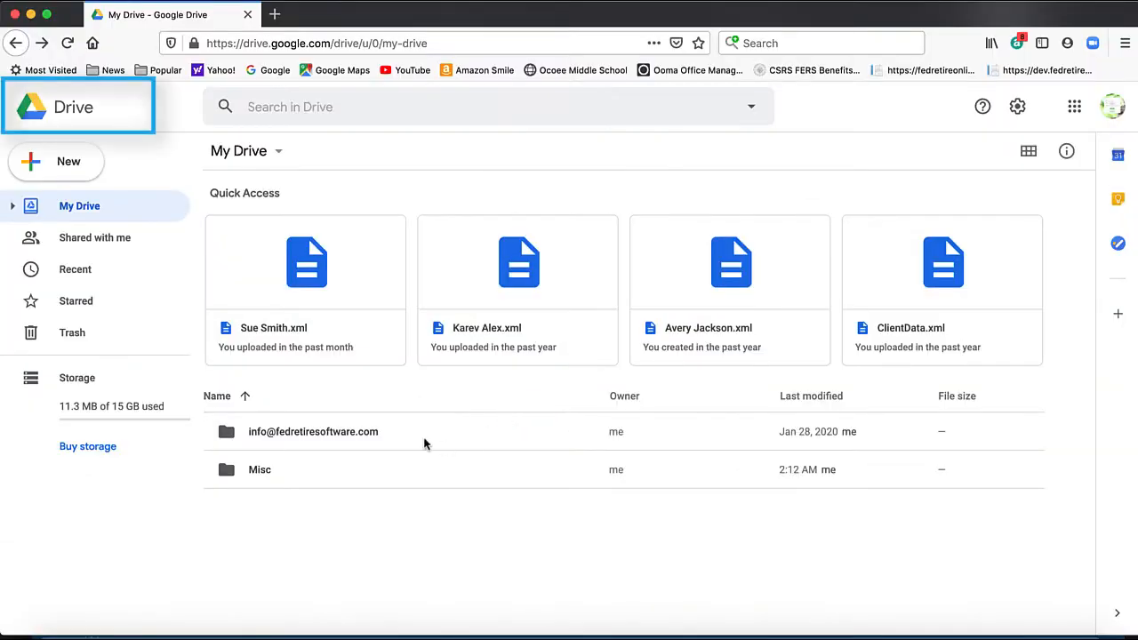
In Google Drive, go through the account's e-mail-named folder to the retiree's own folder and open the XML file stored there
double_click(424, 444)
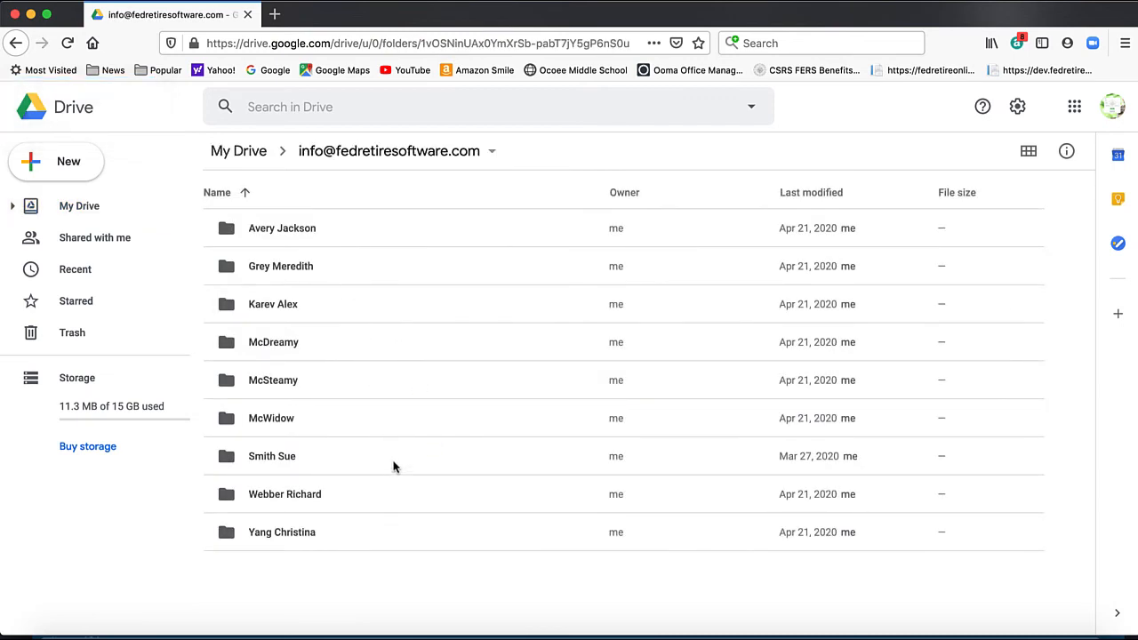
double_click(396, 466)
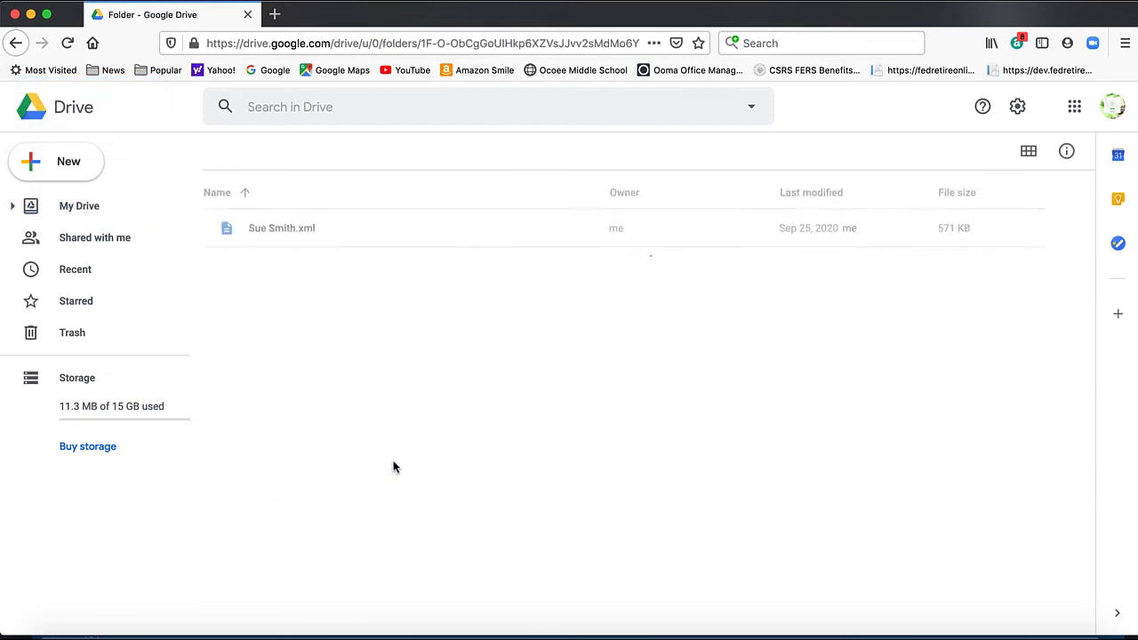
double_click(374, 232)
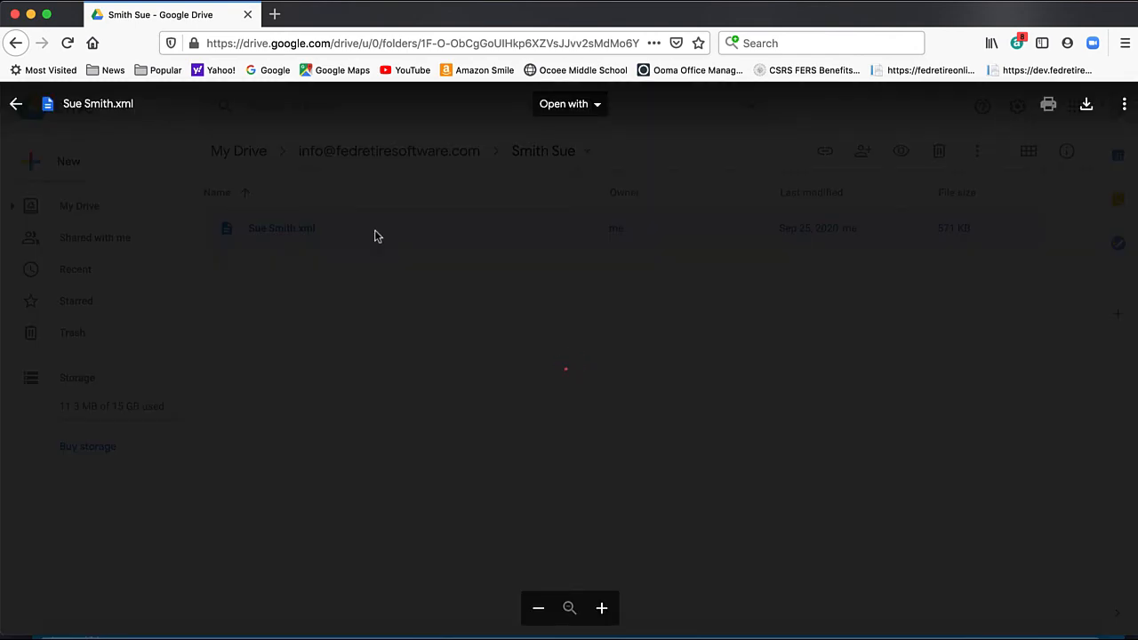